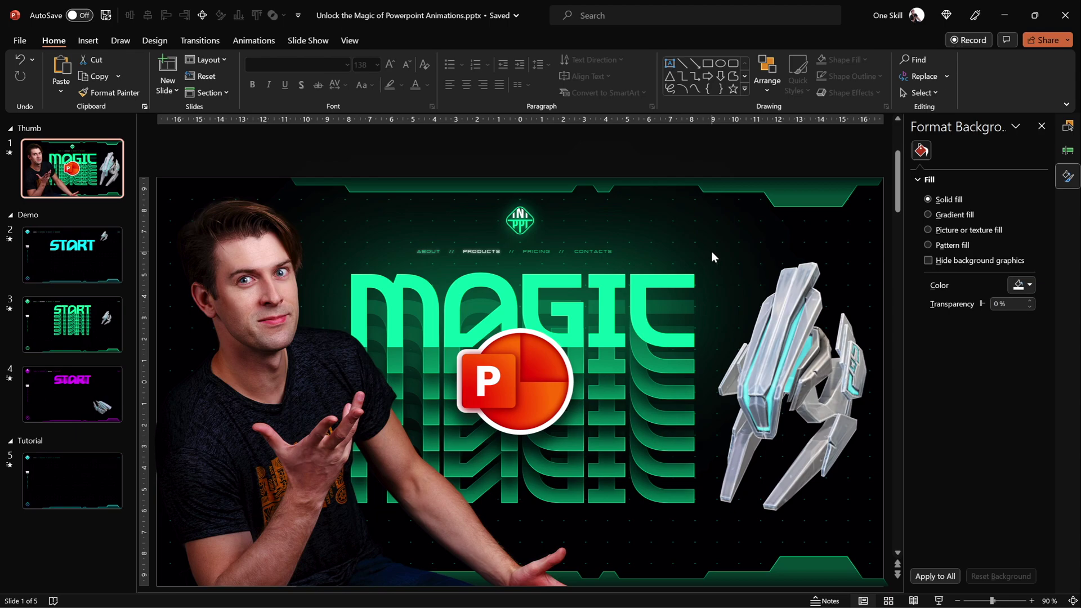
# - Preview the looping START trail animation on slide 2, the demo slide
pyautogui.click(99, 261)
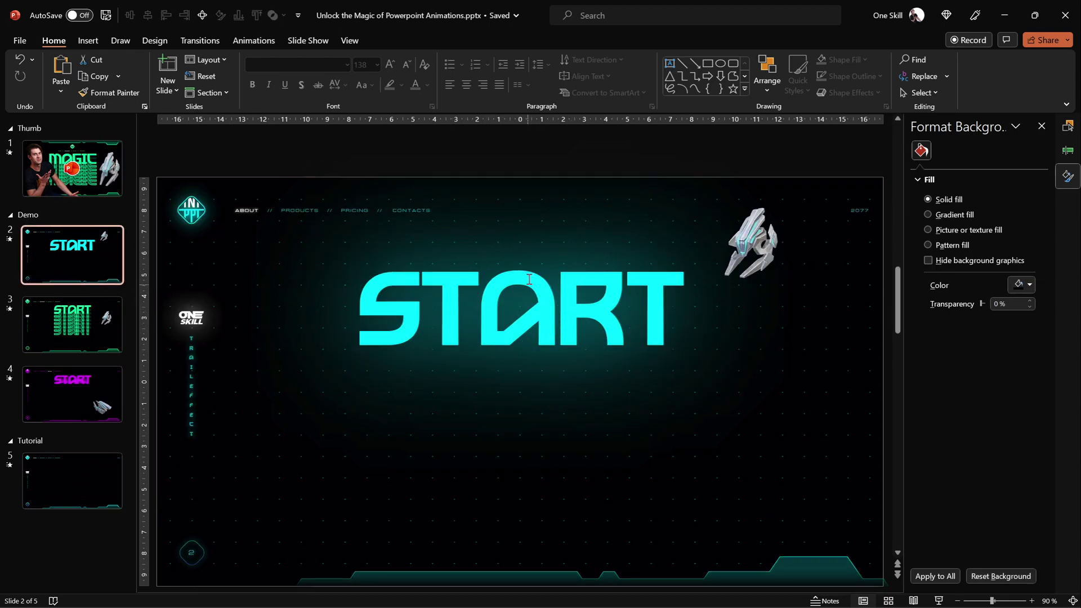
pyautogui.click(249, 41)
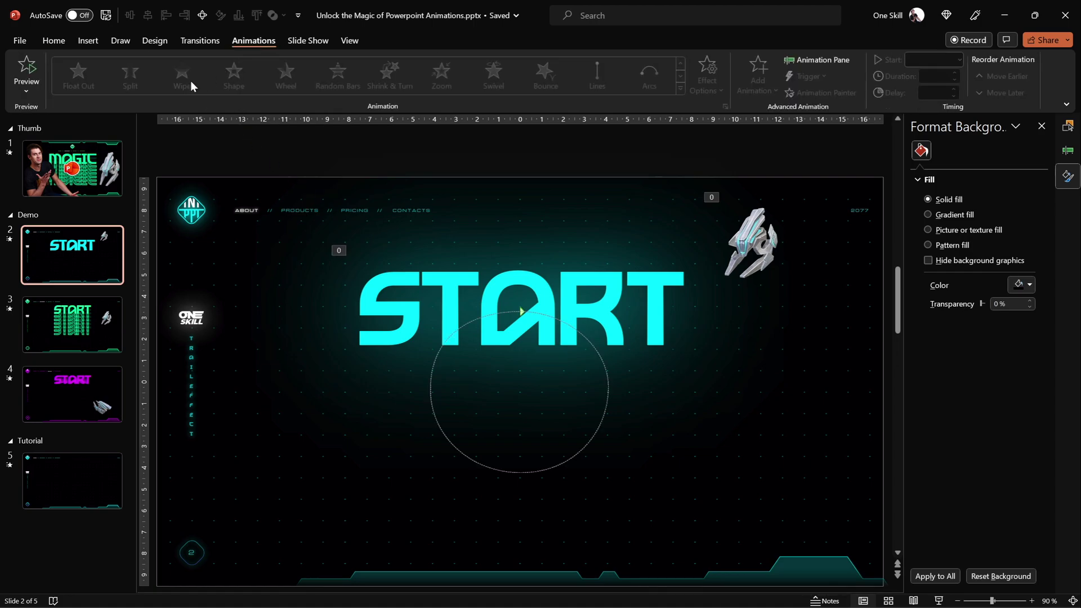
pyautogui.click(26, 69)
# - Add a text box reading START to empty tutorial slide 5
pyautogui.click(52, 41)
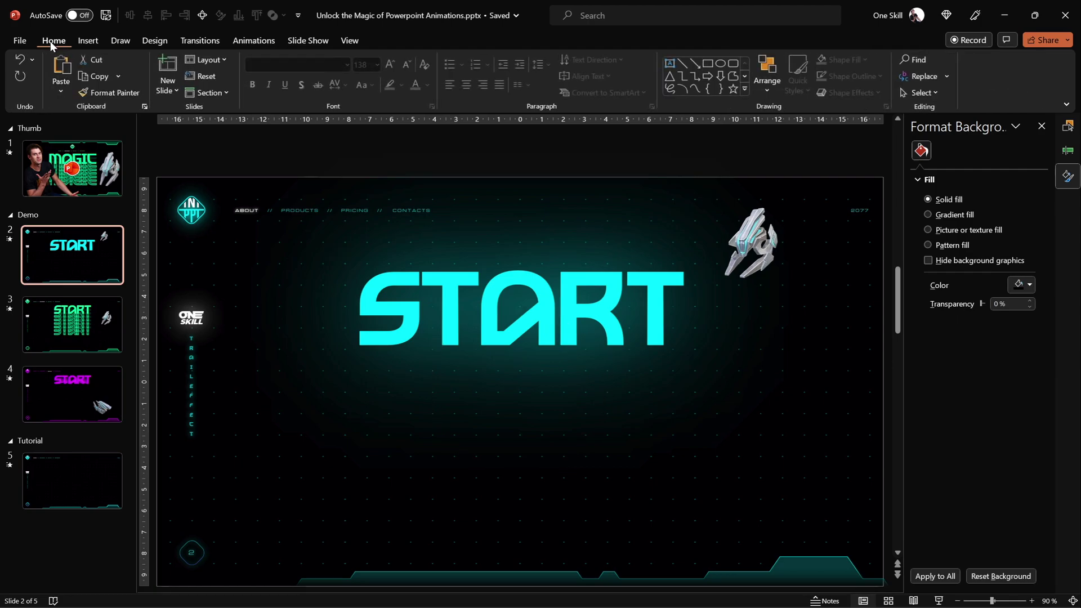
pyautogui.click(79, 483)
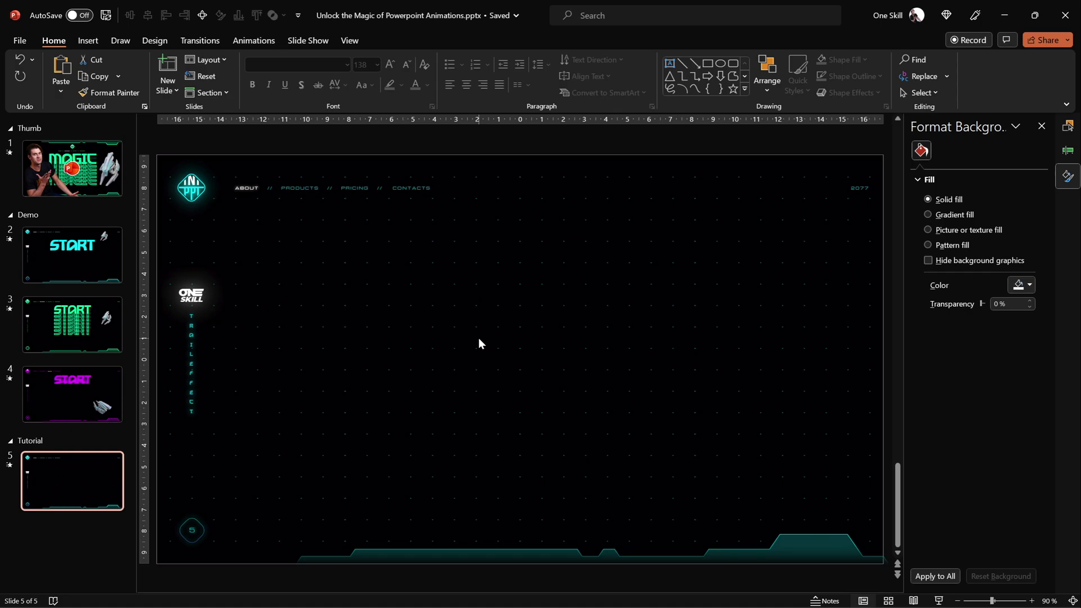
pyautogui.click(89, 41)
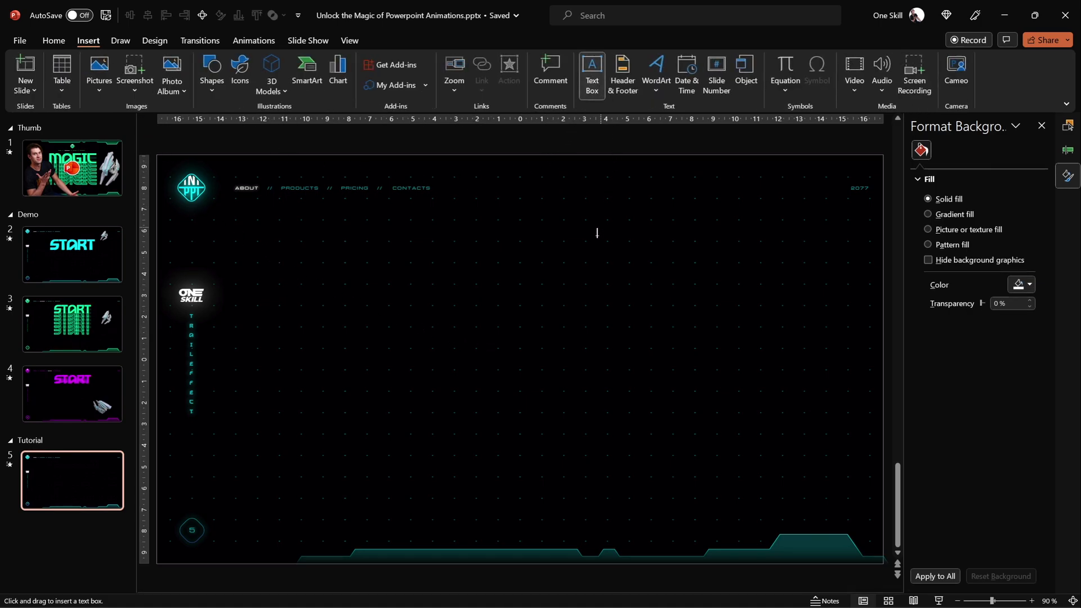
pyautogui.click(406, 303)
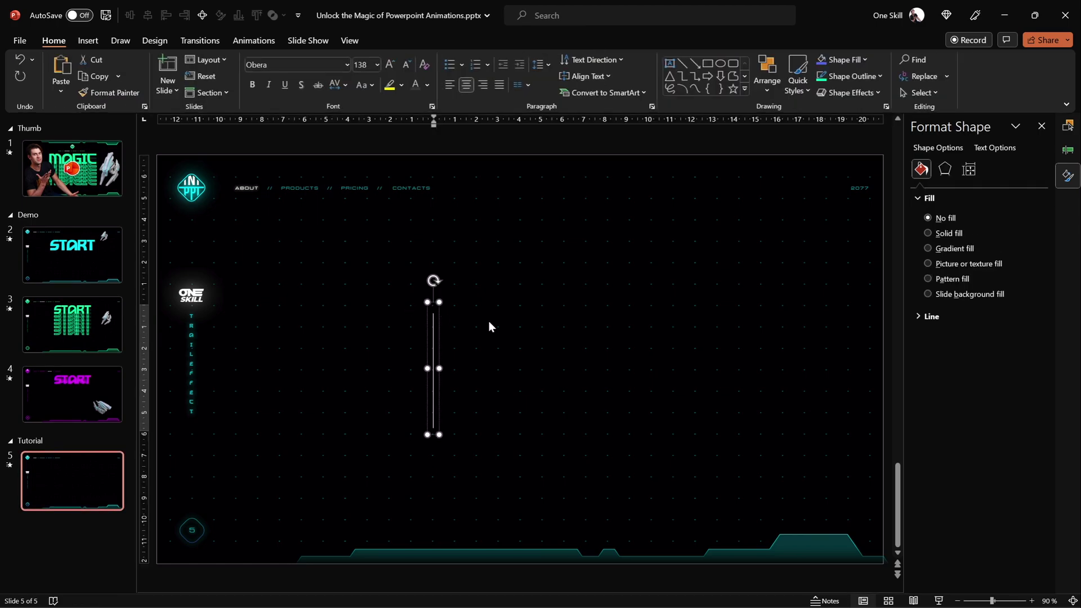
pyautogui.write('START')
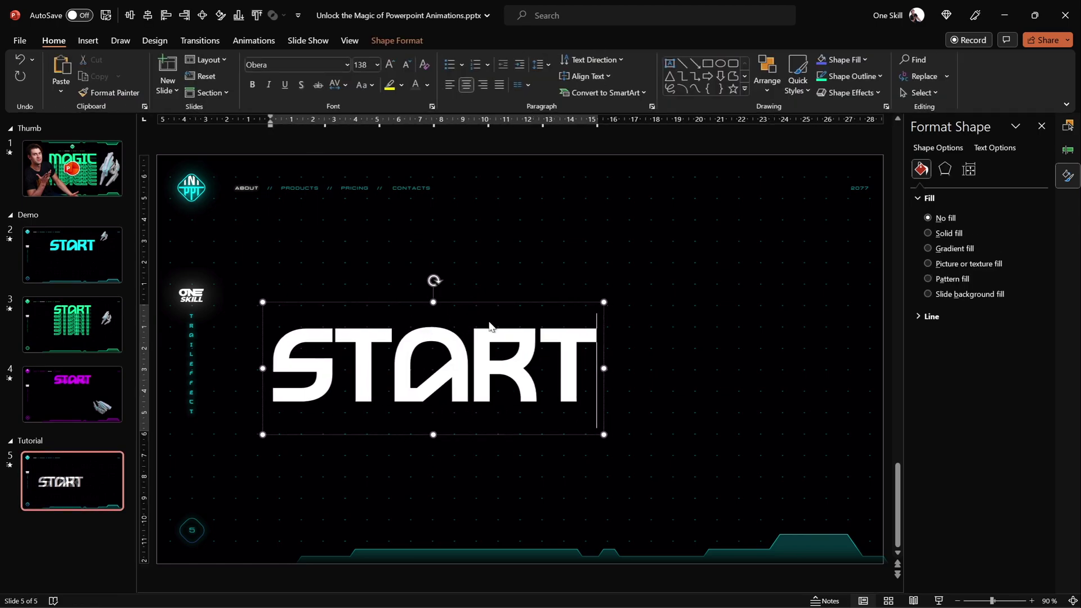
pyautogui.press('Escape')
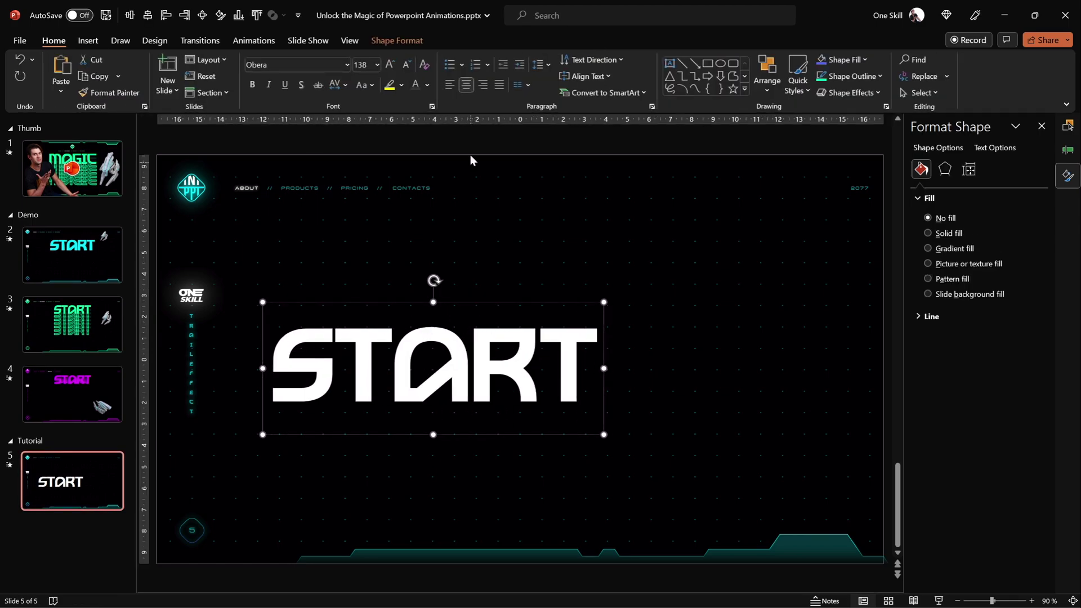
# - Centre the START text box horizontally and move it straight up the slide
pyautogui.click(148, 17)
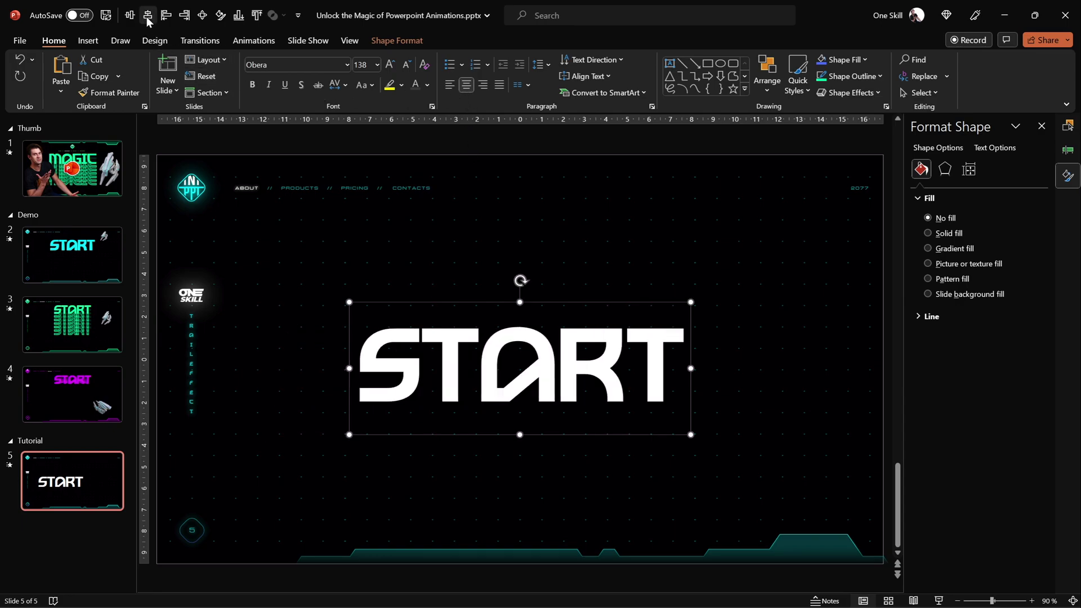
pyautogui.moveTo(691, 347); pyautogui.dragTo(685, 281)
pyautogui.click(723, 284)
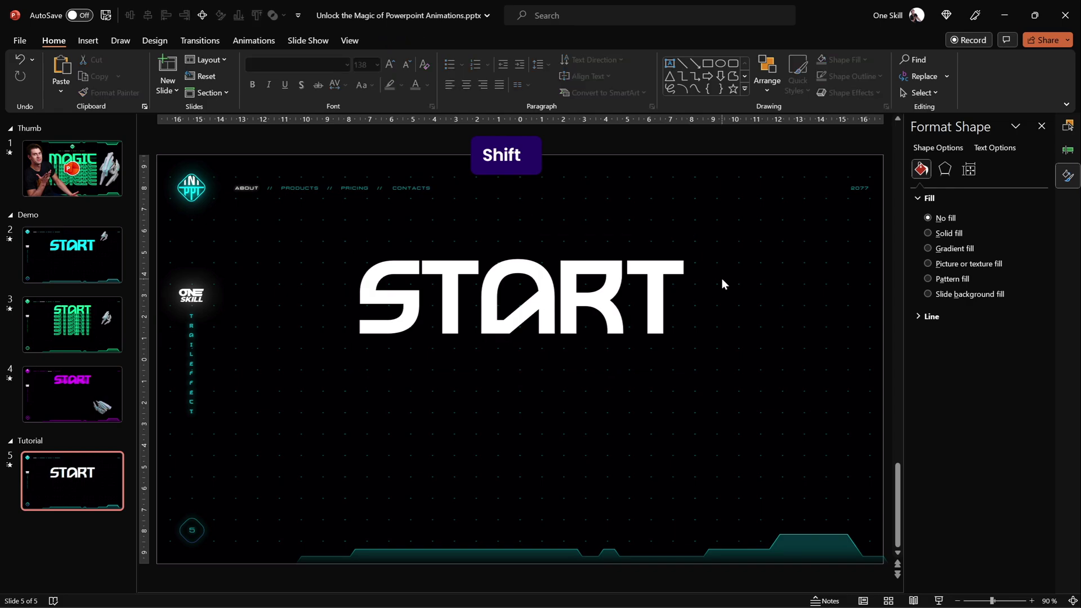
pyautogui.click(548, 296)
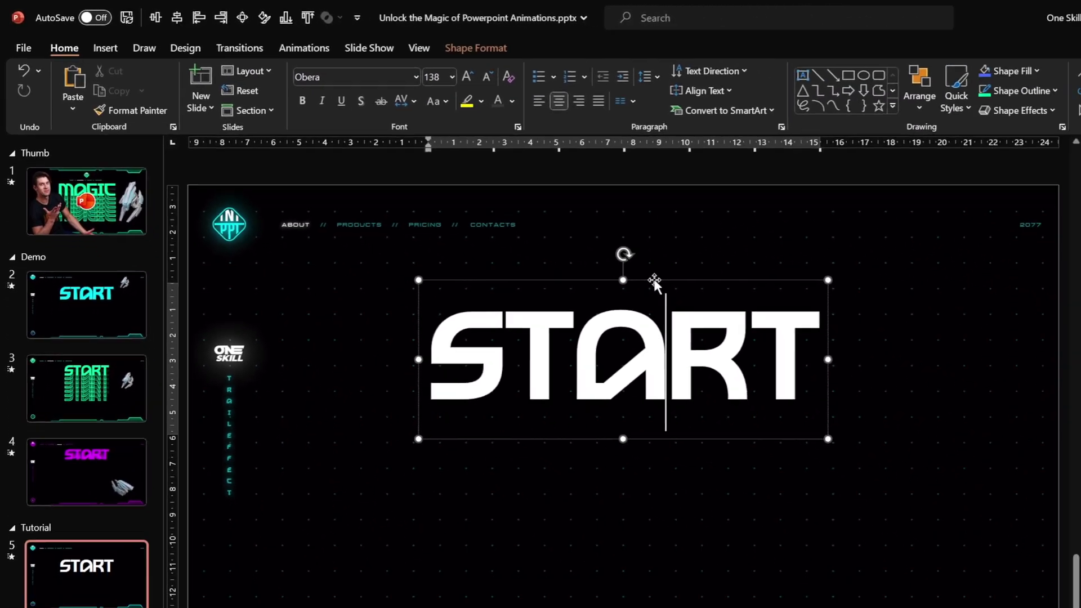
pyautogui.click(935, 399)
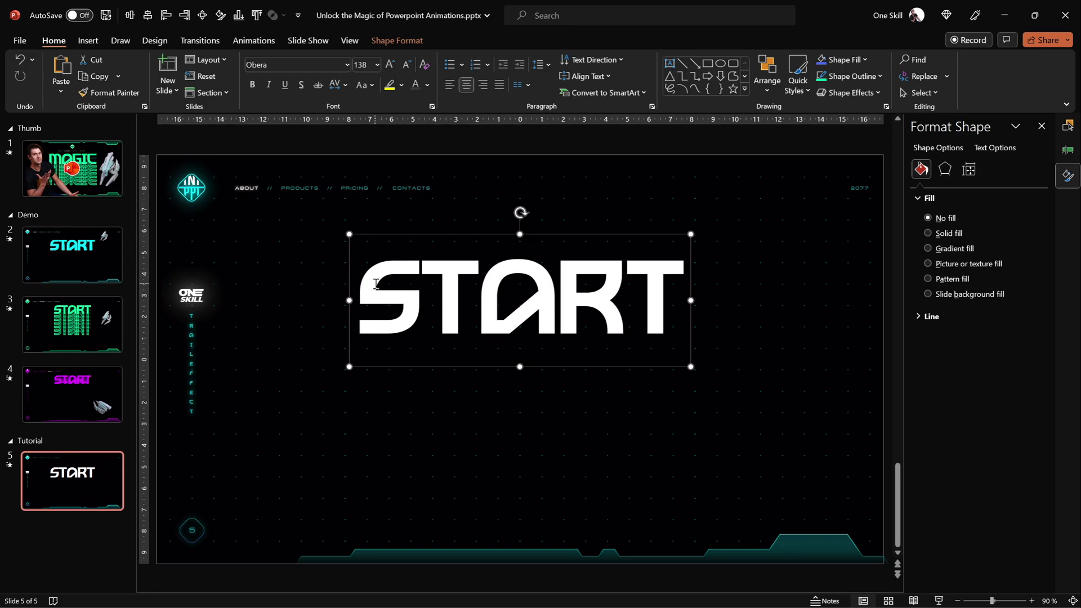
# - Give the START letters no fill and a grey text outline
pyautogui.moveTo(375, 283); pyautogui.dragTo(656, 288)
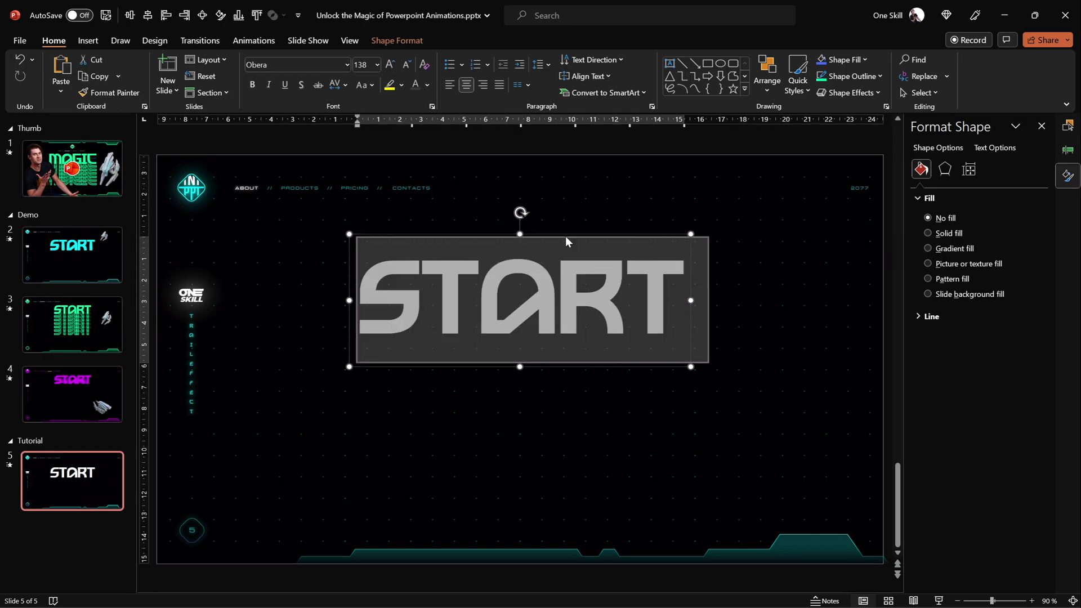
pyautogui.click(397, 41)
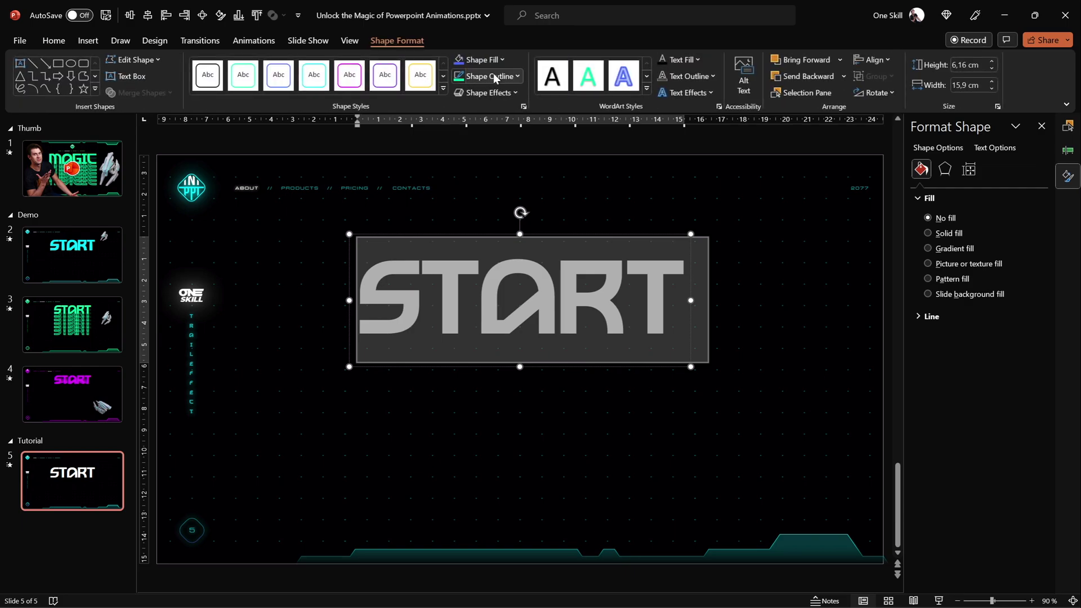
pyautogui.click(697, 60)
pyautogui.click(689, 235)
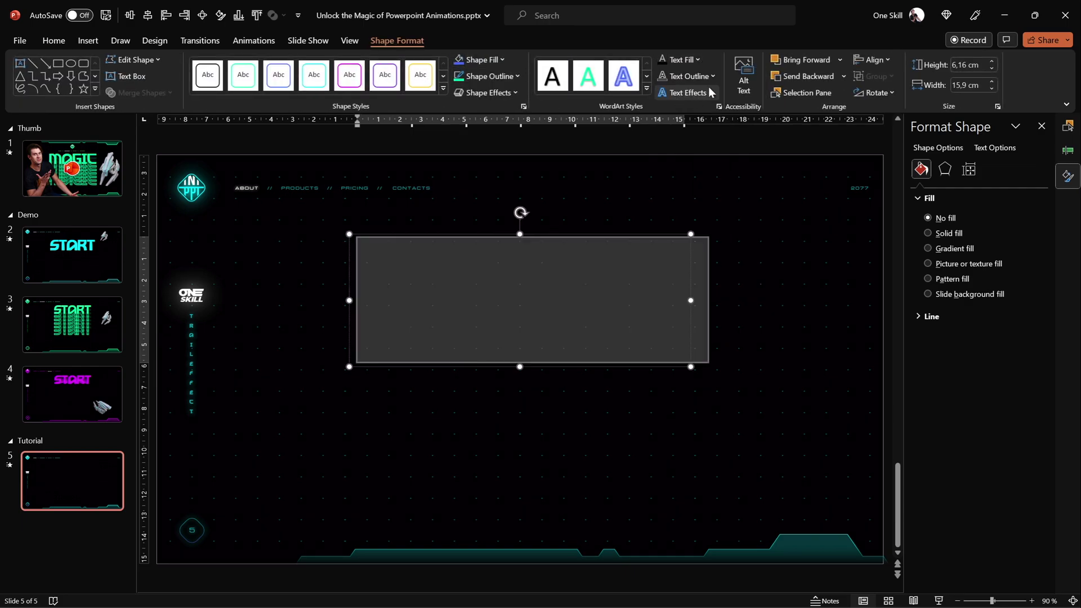
pyautogui.click(711, 77)
pyautogui.click(660, 150)
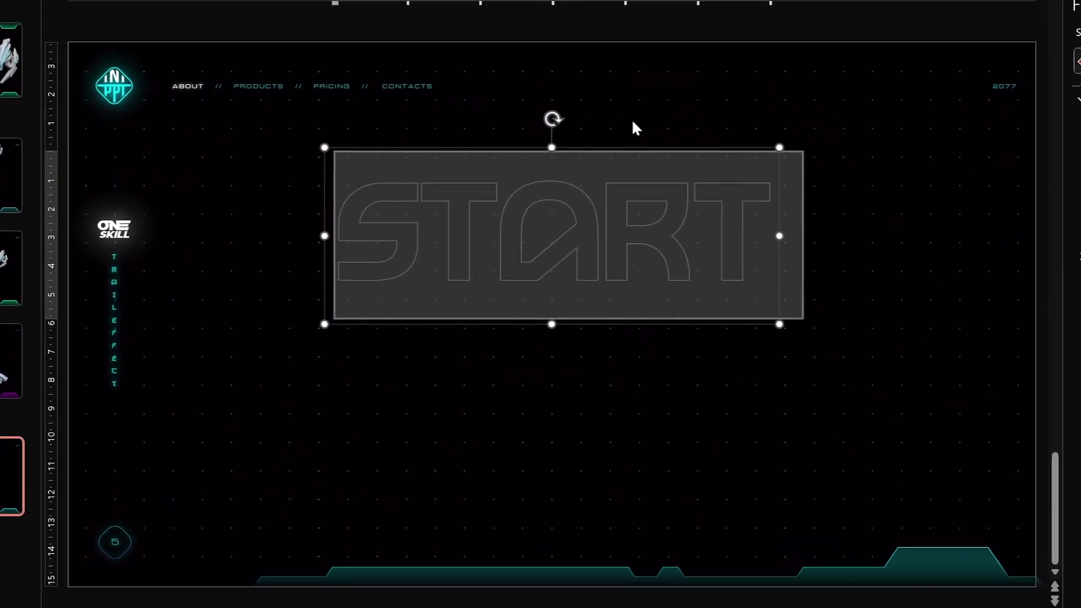
pyautogui.click(586, 221)
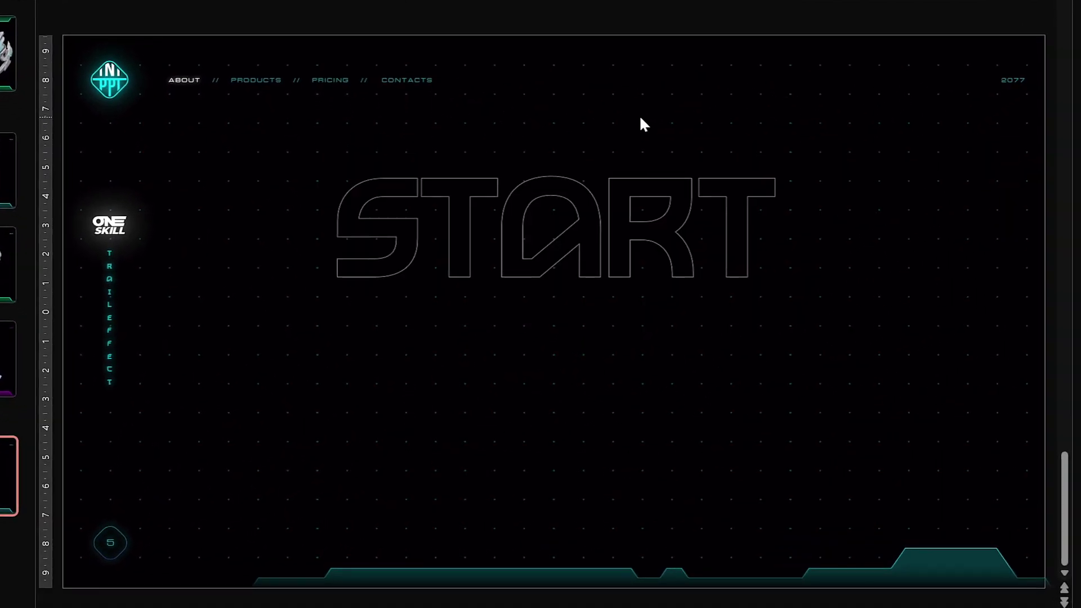
# - Duplicate the outlined START downward into a stack of evenly offset copies
pyautogui.click(682, 198)
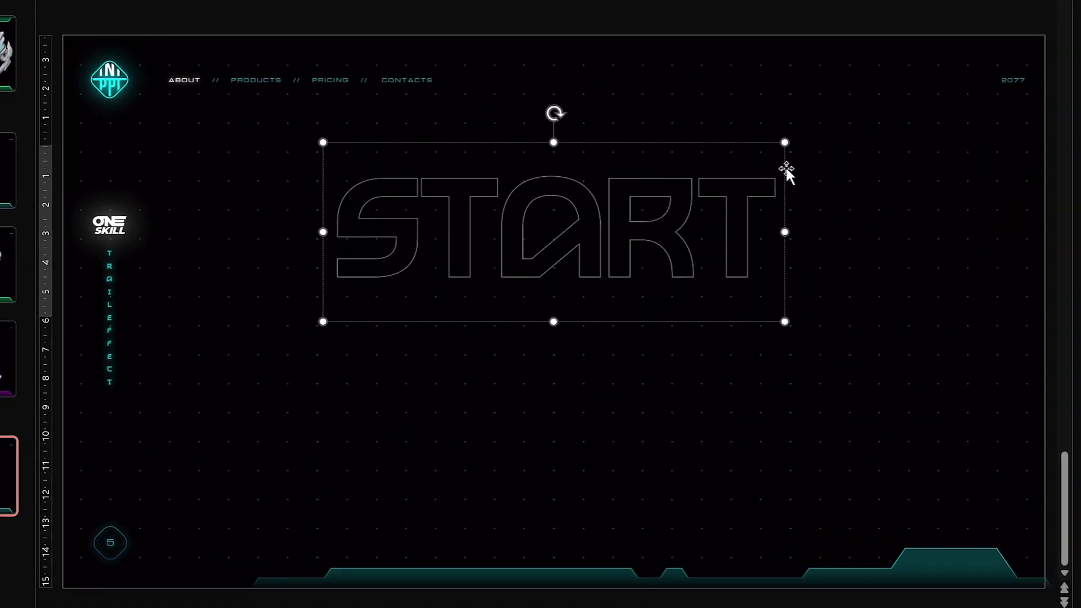
pyautogui.moveTo(786, 169); pyautogui.dragTo(791, 241)
pyautogui.hotkey('ctrl', 'd')
pyautogui.hotkey('ctrl', 'd')
pyautogui.hotkey('ctrl', 'd')
pyautogui.hotkey('ctrl', 'd')
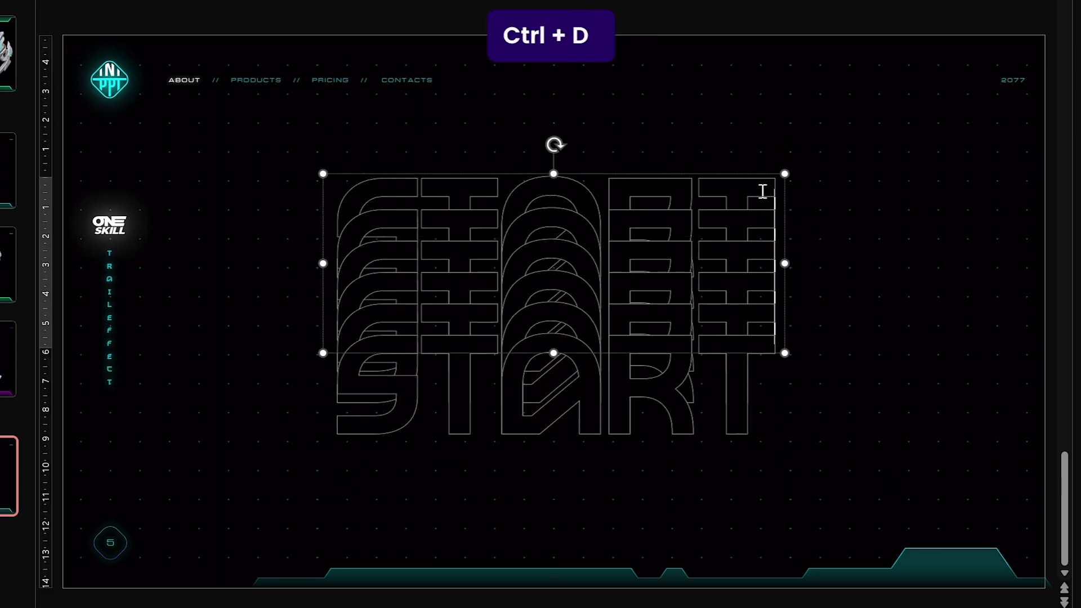
pyautogui.hotkey('ctrl', 'd')
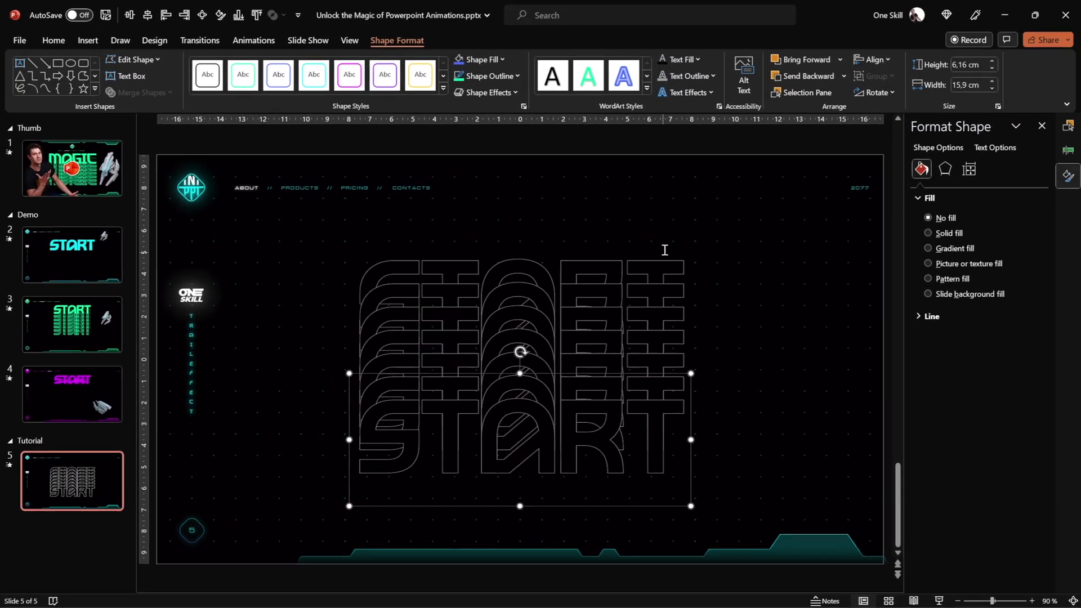
# - Make the selected START copy solid white with no outline
pyautogui.click(696, 59)
pyautogui.click(660, 91)
pyautogui.click(710, 75)
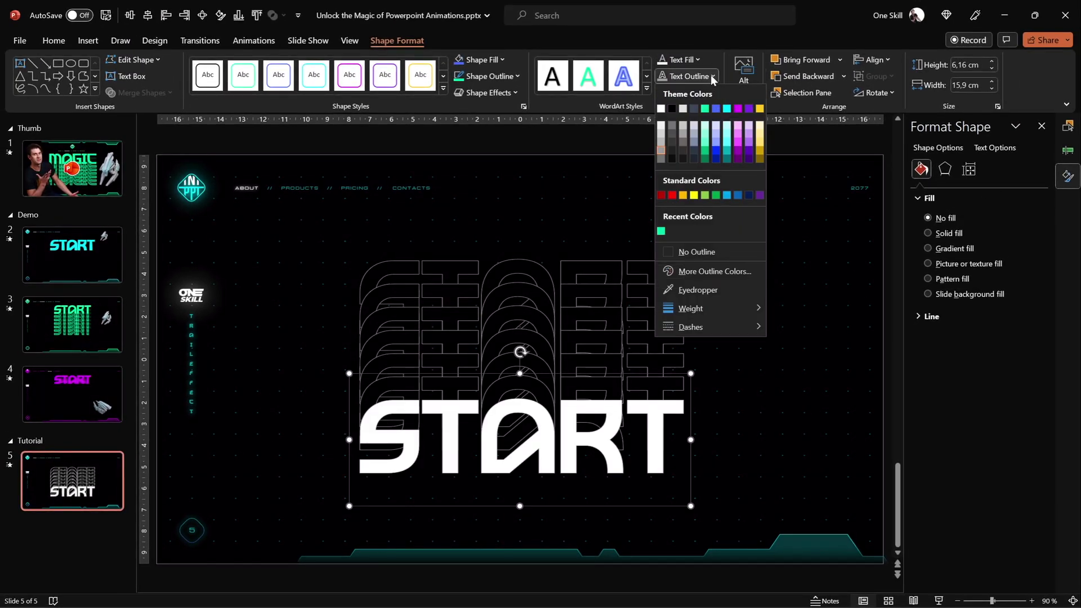
pyautogui.click(693, 251)
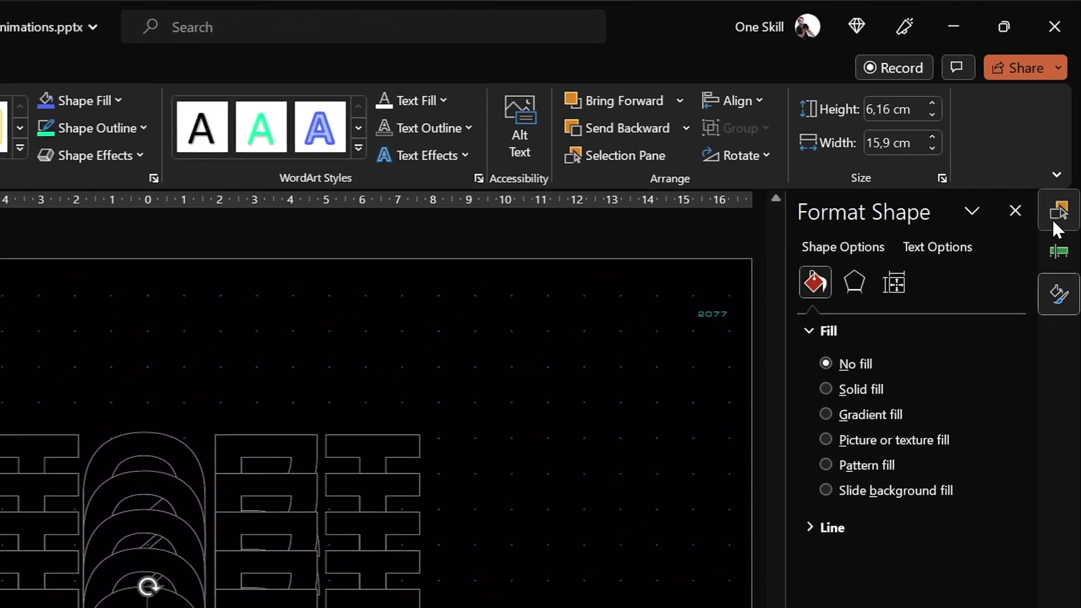
# - Rename the text boxes in the Selection pane to TOP TEXT and 1 through 6
pyautogui.click(1067, 125)
pyautogui.doubleClick(804, 297)
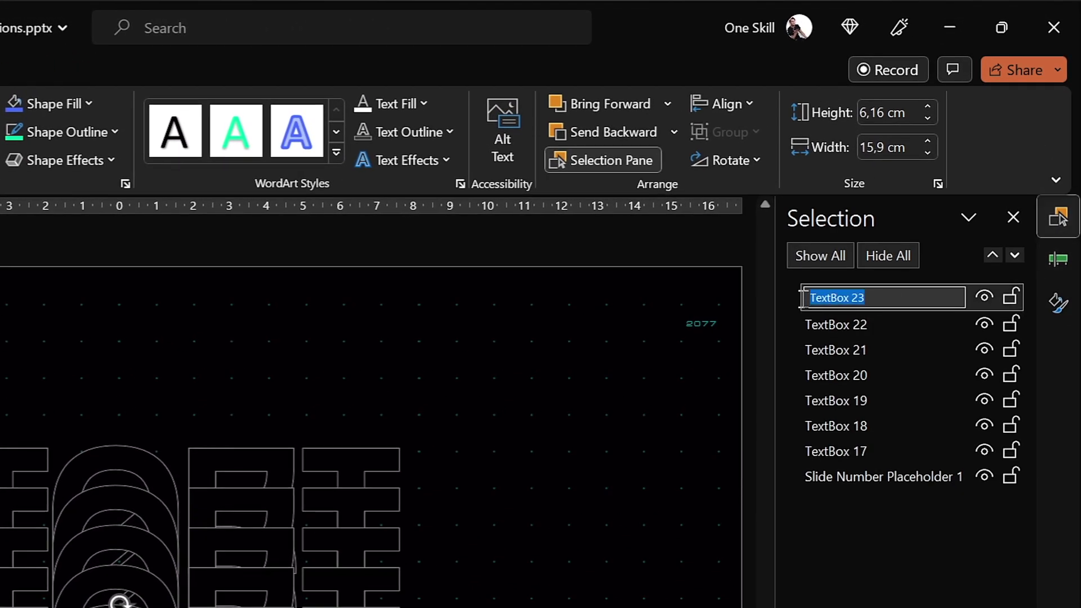
pyautogui.write('TOP TEXT')
pyautogui.doubleClick(875, 326)
pyautogui.write('1')
pyautogui.click(879, 347)
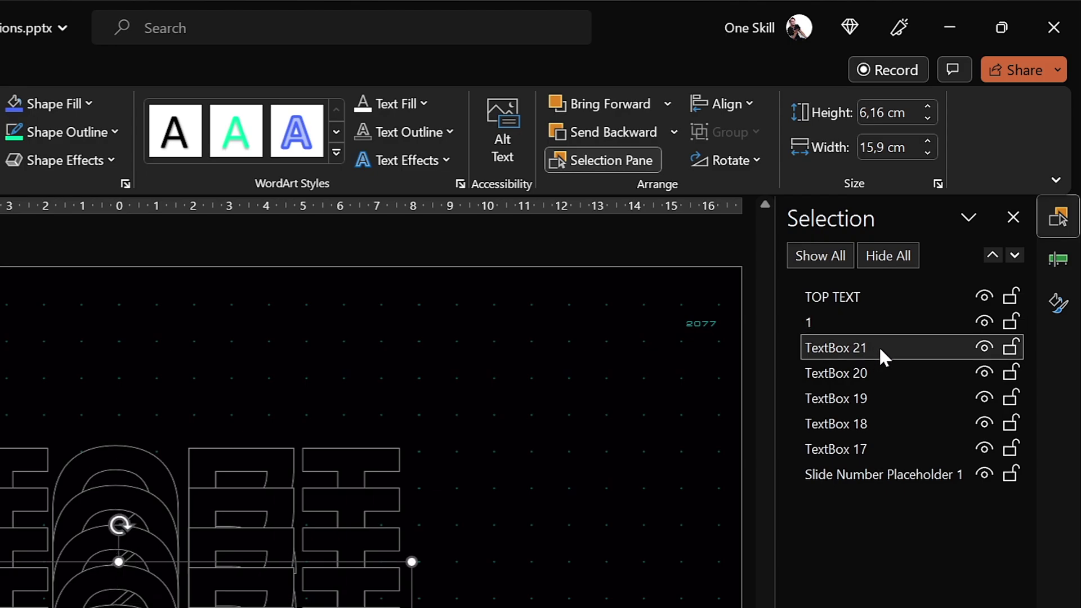
pyautogui.doubleClick(879, 347)
pyautogui.write('2')
pyautogui.click(886, 373)
pyautogui.doubleClick(886, 373)
pyautogui.write('3')
pyautogui.press('Tab')
pyautogui.write('4')
pyautogui.press('Tab')
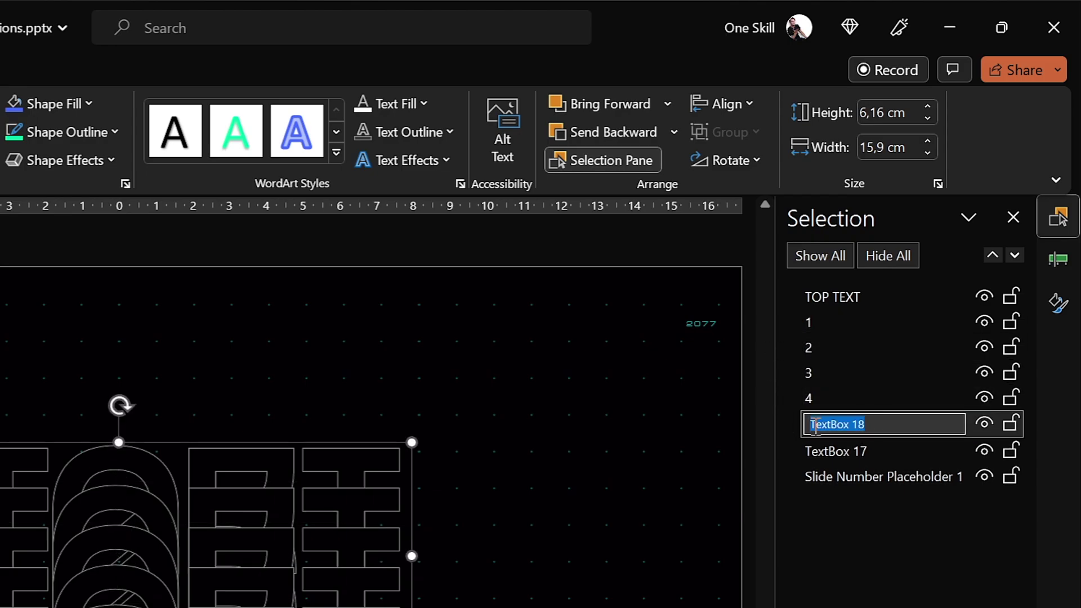
pyautogui.write('5')
pyautogui.press('Tab')
pyautogui.write('6')
pyautogui.press('Return')
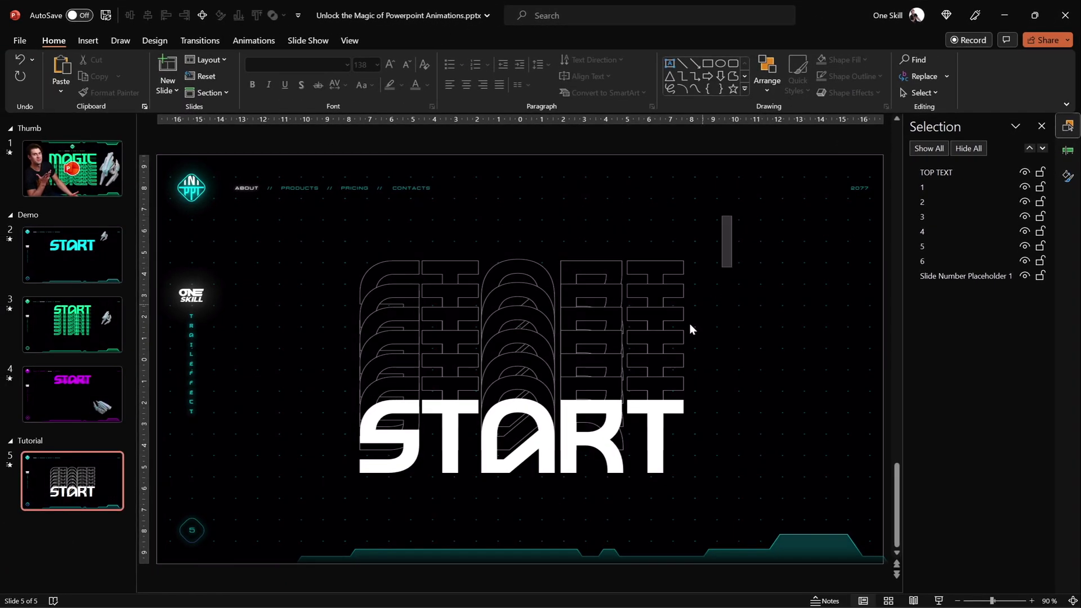
# - Align all START text boxes to middle so they overlap, then raise them higher
pyautogui.moveTo(733, 215); pyautogui.dragTo(302, 500)
pyautogui.press('ctrl')
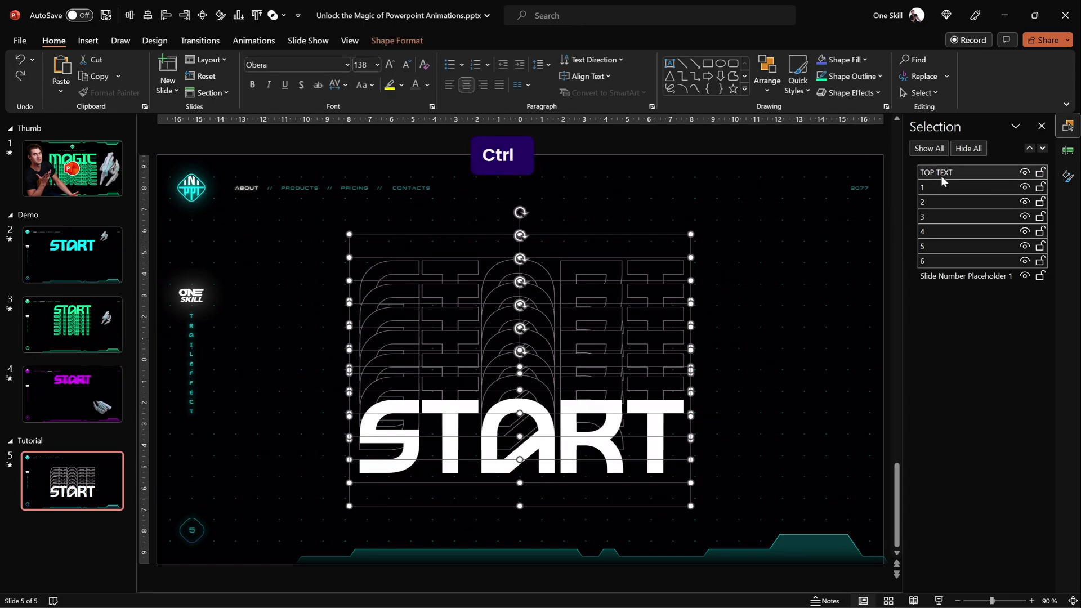
pyautogui.click(132, 16)
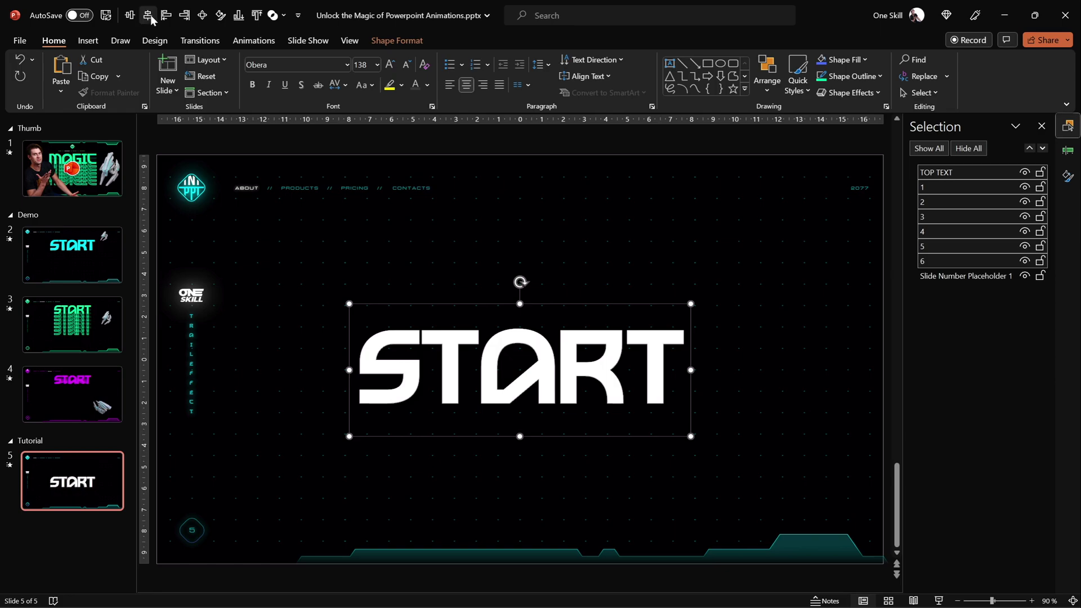
pyautogui.moveTo(582, 299); pyautogui.dragTo(576, 231)
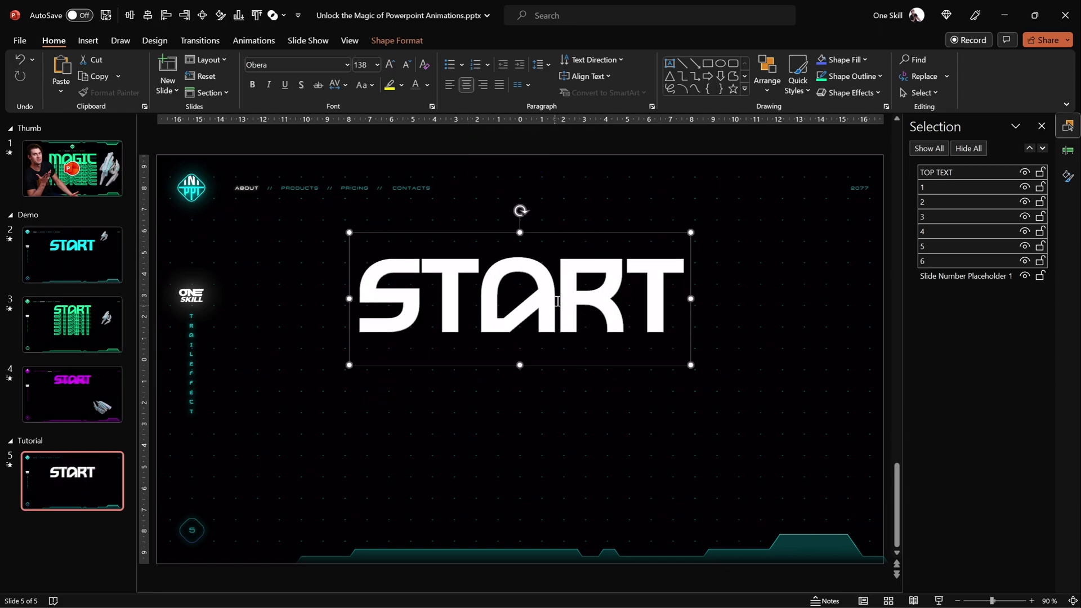
# - Apply a Circle Shapes motion path to all START text boxes via the Animation Pane
pyautogui.click(252, 41)
pyautogui.click(816, 59)
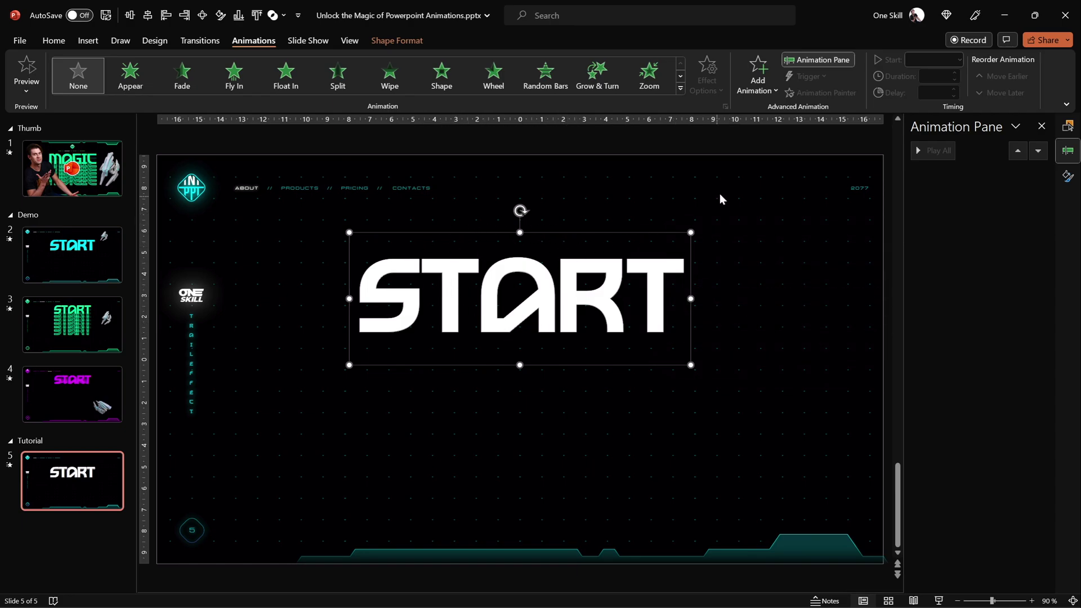
pyautogui.click(762, 91)
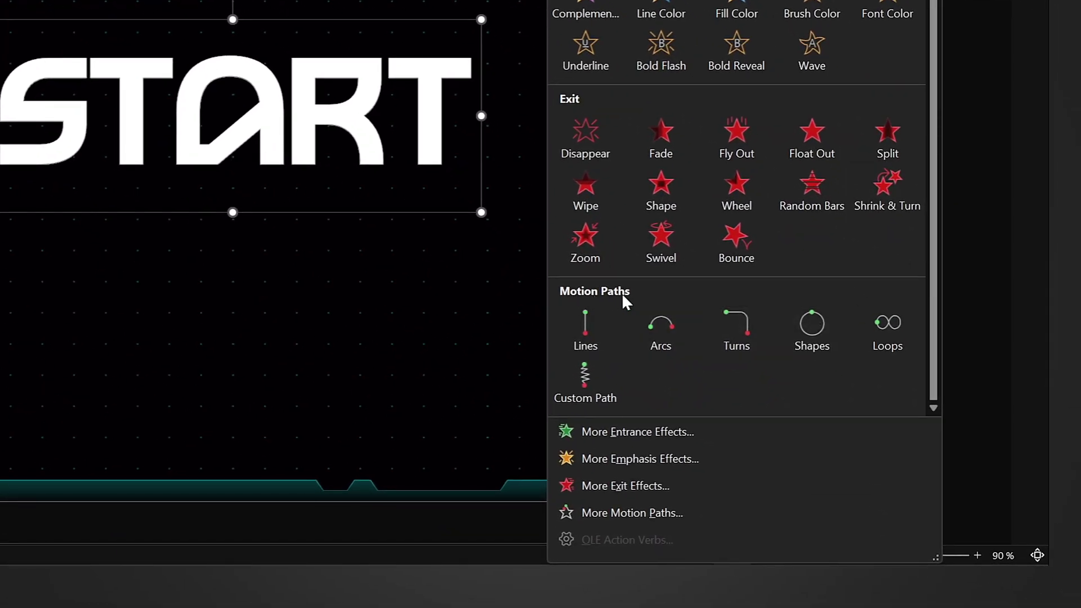
pyautogui.click(811, 325)
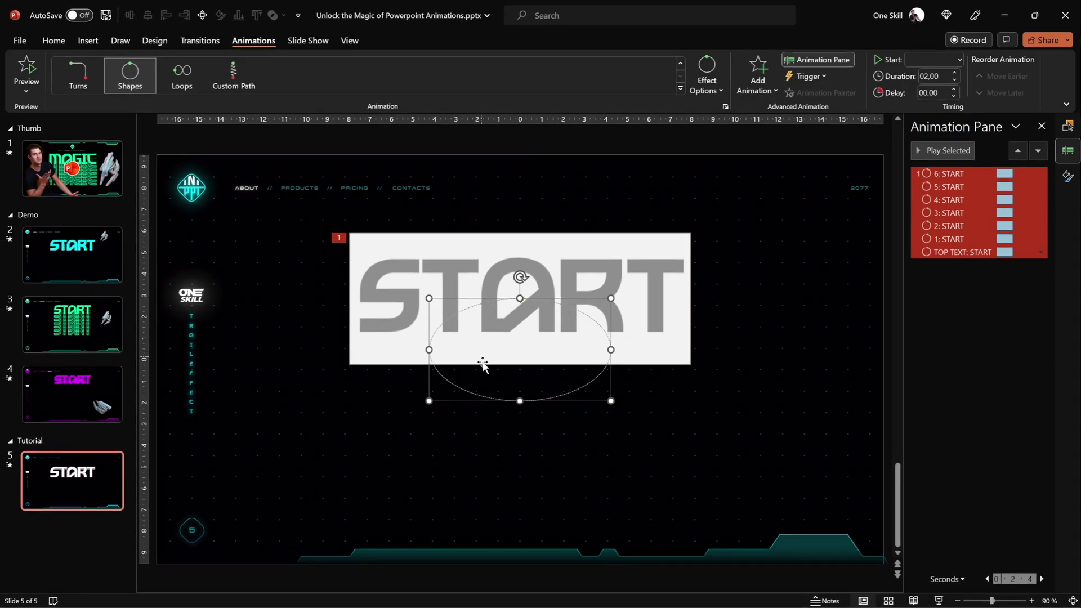
pyautogui.click(718, 87)
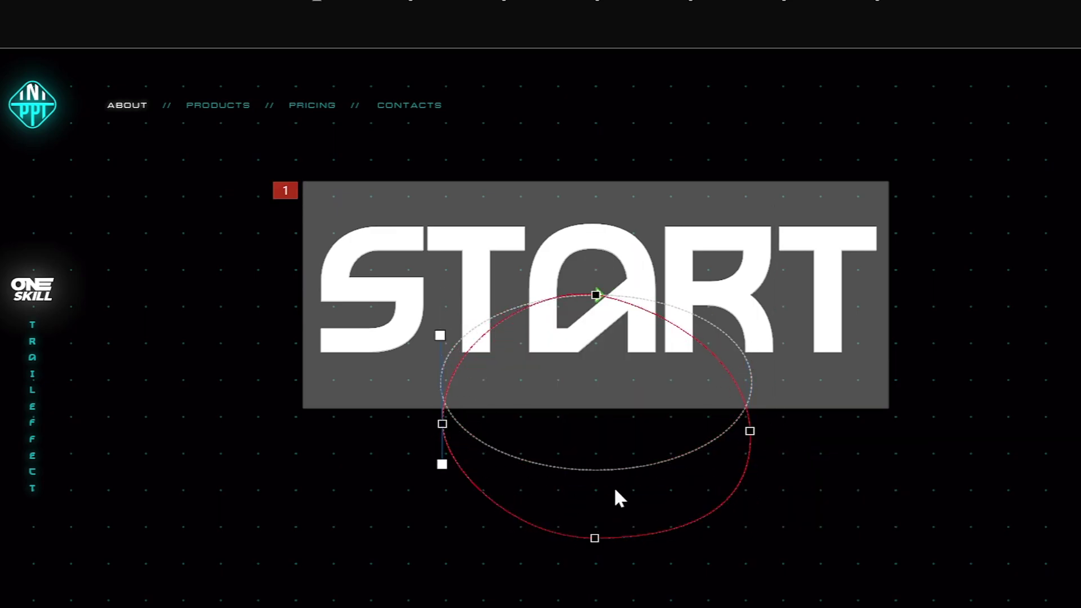
pyautogui.hotkey('ctrl', 'z')
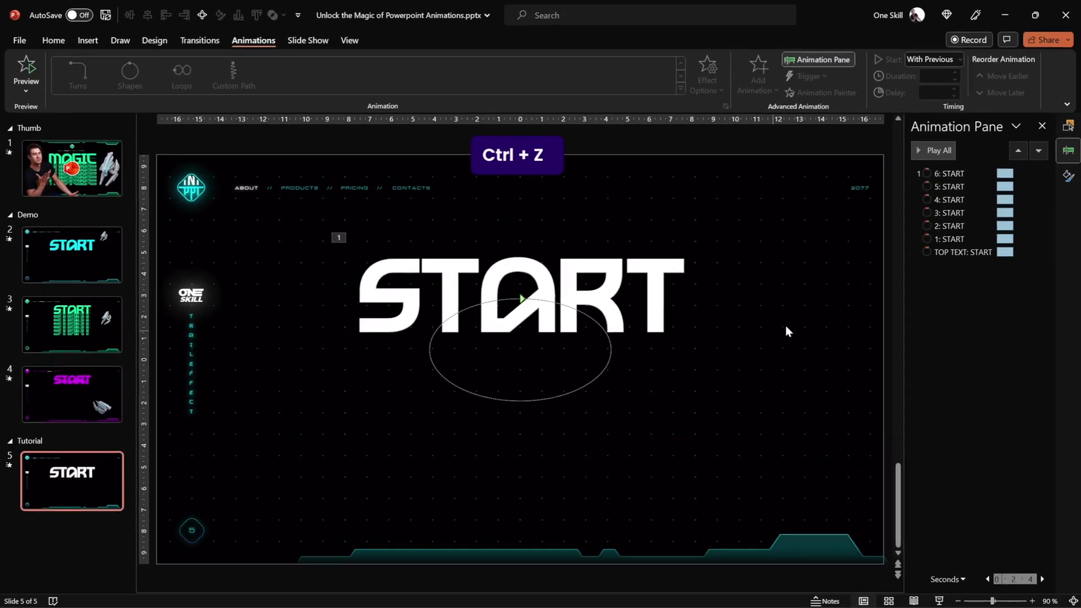
# - Reorder the animations to TOP TEXT first, then 1 through 6
pyautogui.click(948, 173)
pyautogui.keyDown('shift'); pyautogui.click(955, 187); pyautogui.keyUp('shift')
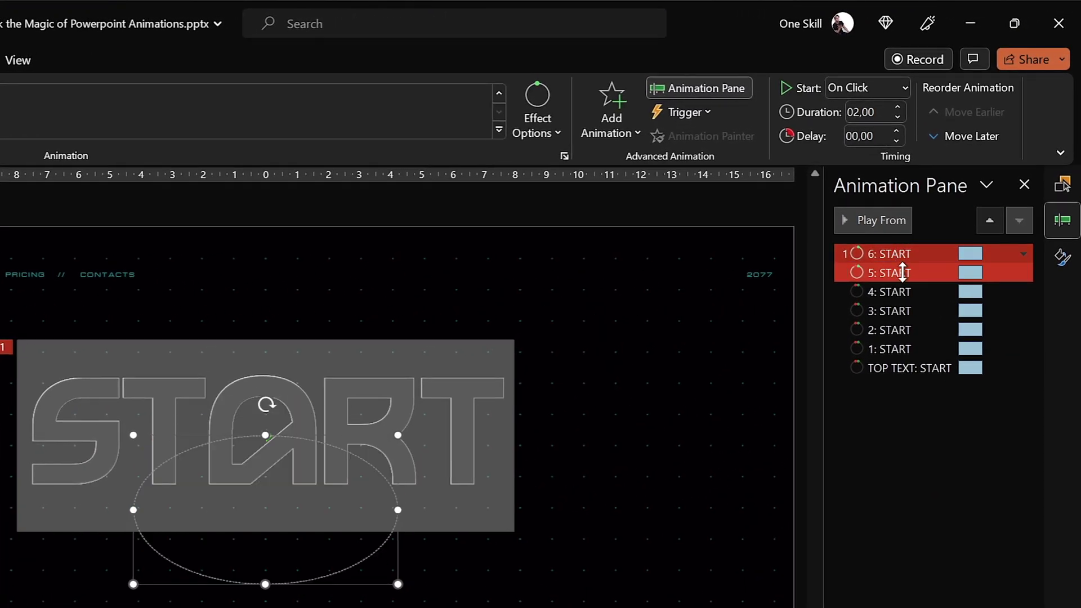
pyautogui.moveTo(902, 274); pyautogui.dragTo(888, 354)
pyautogui.click(889, 372)
pyautogui.moveTo(887, 257); pyautogui.dragTo(887, 254)
pyautogui.click(889, 367)
pyautogui.moveTo(889, 367); pyautogui.dragTo(891, 331)
pyautogui.moveTo(895, 366); pyautogui.dragTo(893, 344)
pyautogui.click(900, 369)
# - Set all seven START animations to start With Previous
pyautogui.keyDown('shift'); pyautogui.click(887, 253); pyautogui.keyUp('shift')
pyautogui.click(903, 86)
pyautogui.click(869, 133)
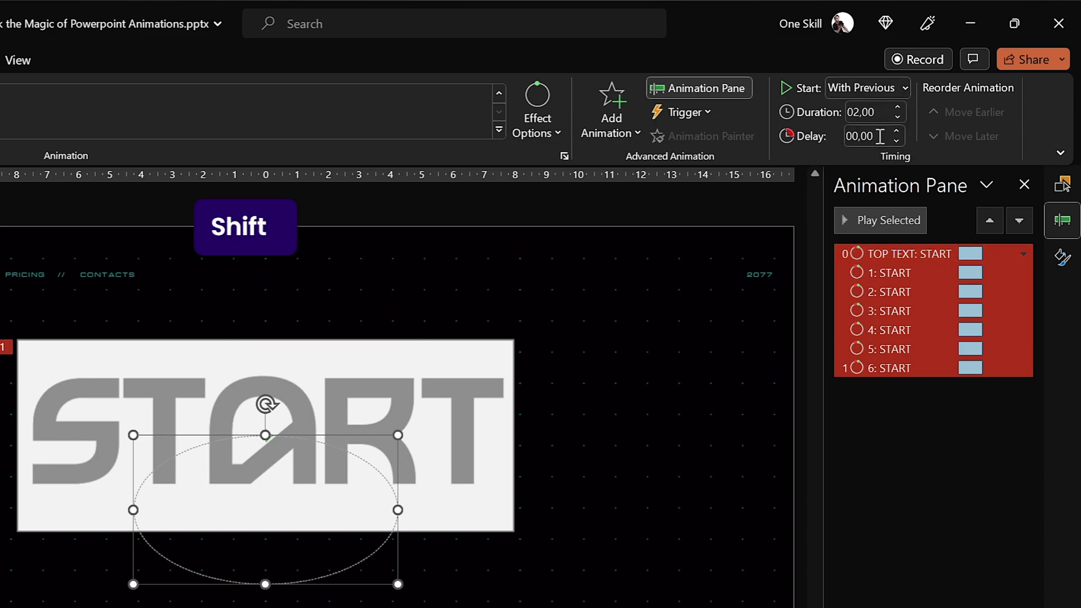
# - In Circle effect options, turn on Auto-reverse and set Repeat to Until End of Slide
pyautogui.rightClick(887, 370)
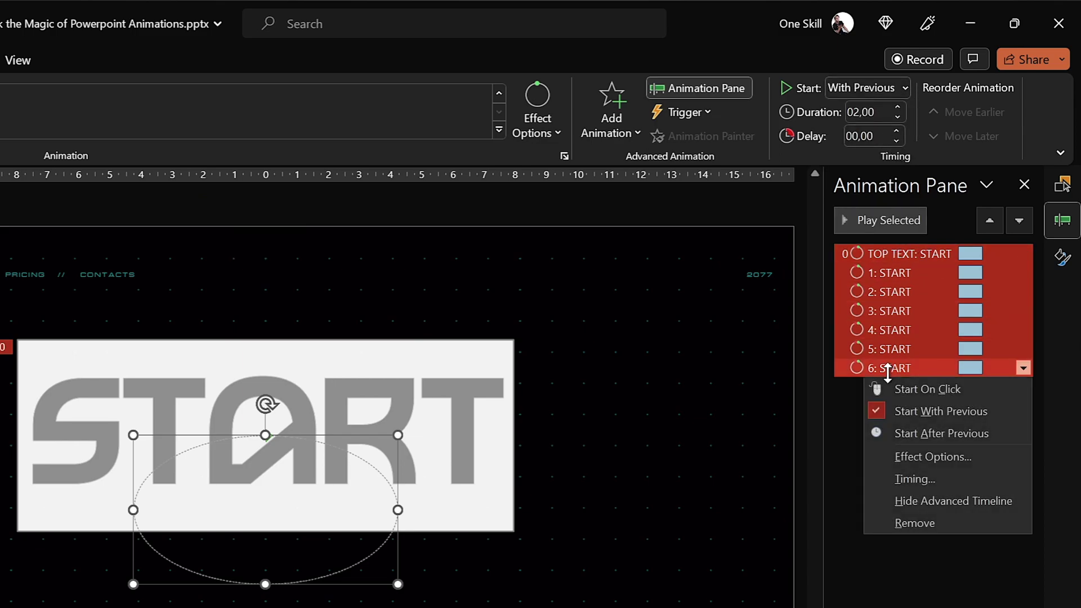
pyautogui.click(928, 455)
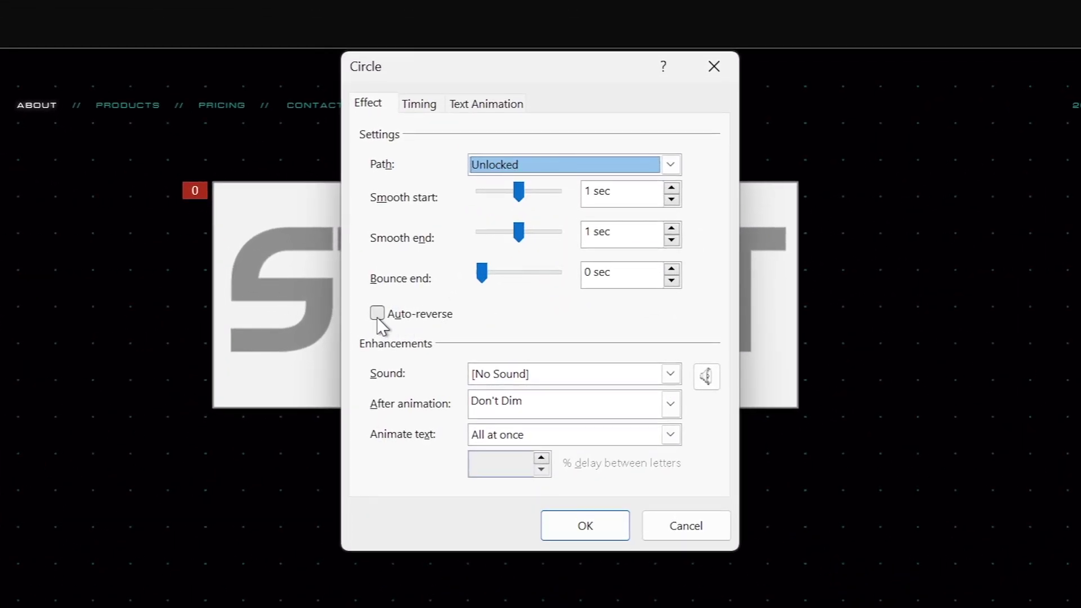
pyautogui.click(377, 313)
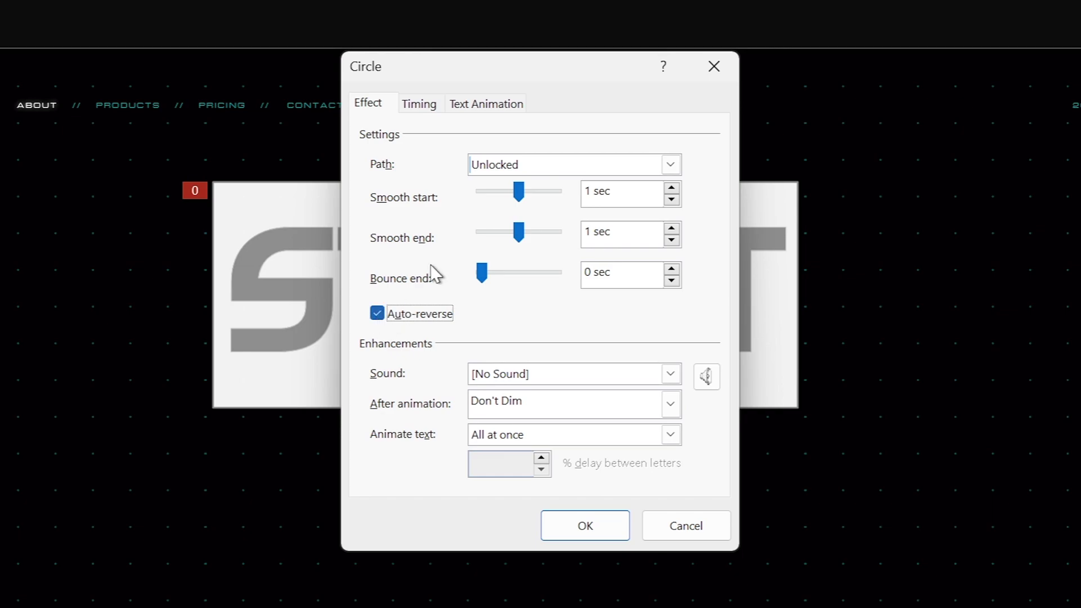
pyautogui.click(420, 104)
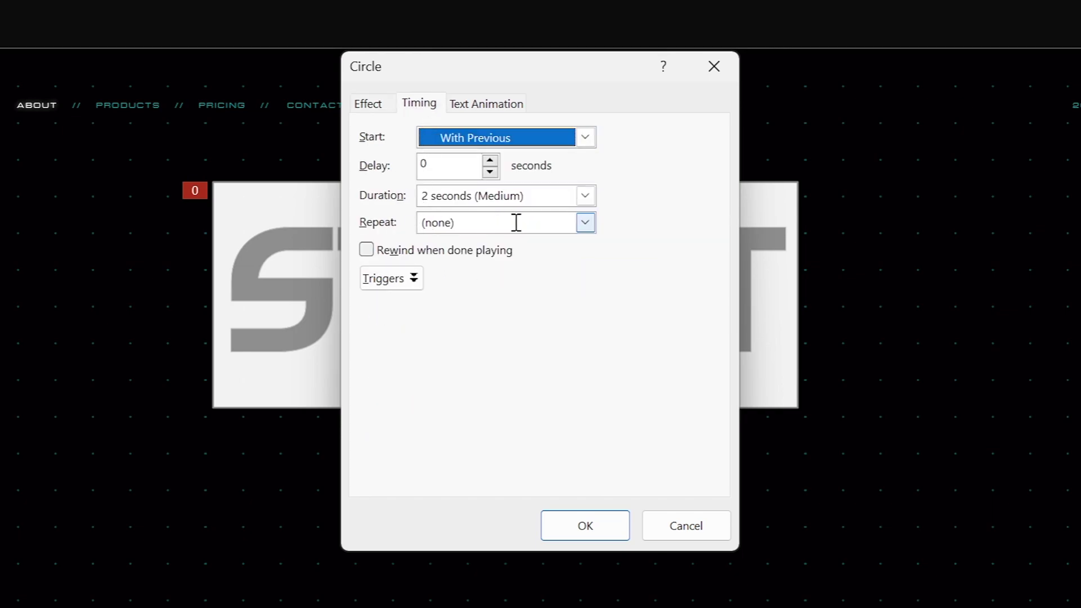
pyautogui.click(586, 222)
pyautogui.click(501, 352)
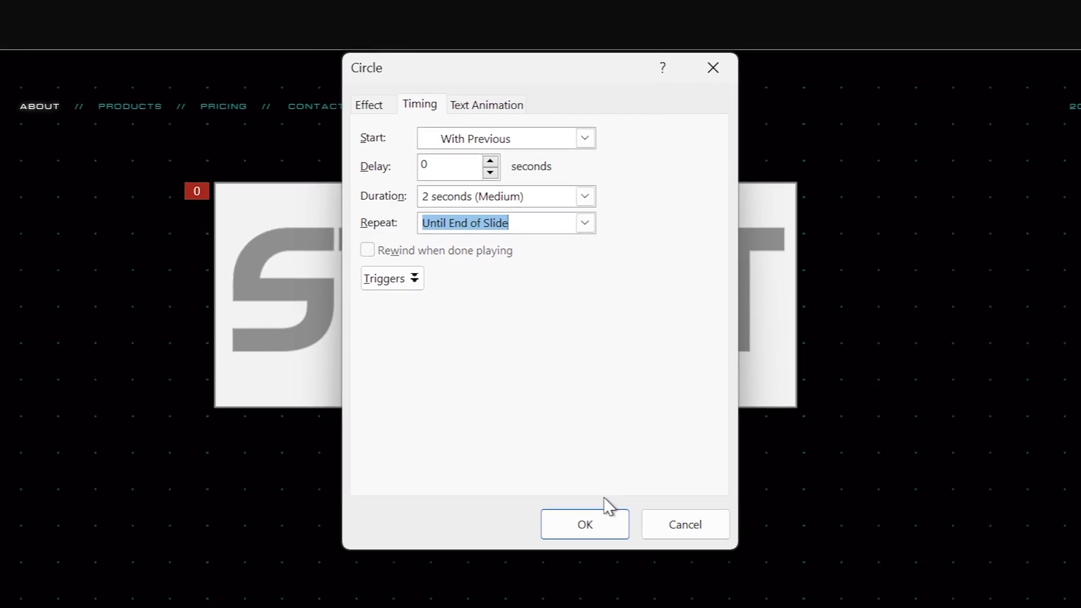
pyautogui.click(598, 518)
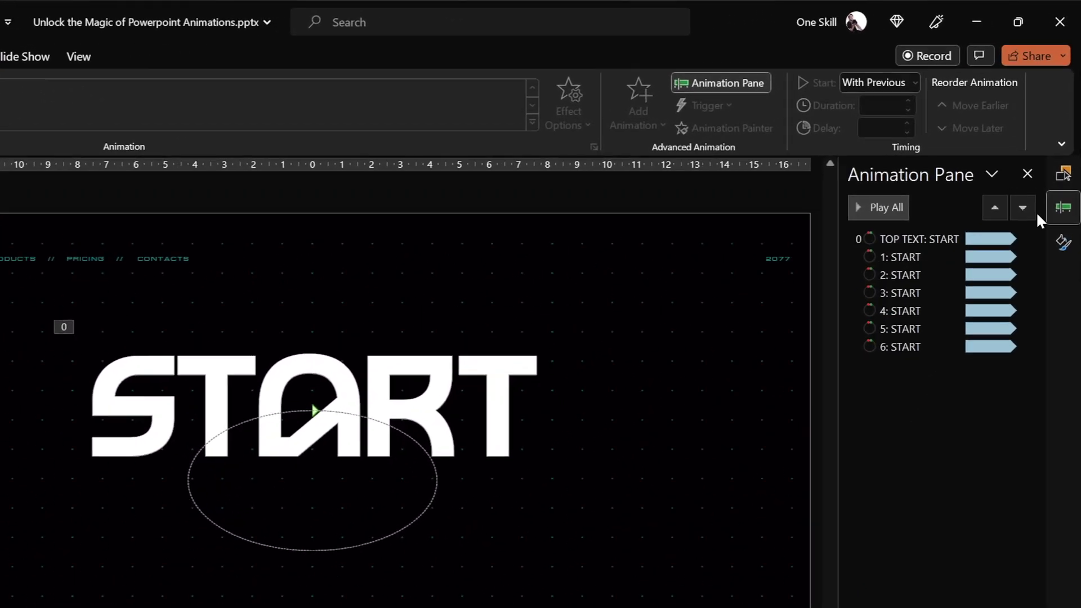
# - Set delays of 0.05, 0.11, 0.18, 0.27, 0.37 and 0.50 s on animations 1–6
pyautogui.click(914, 239)
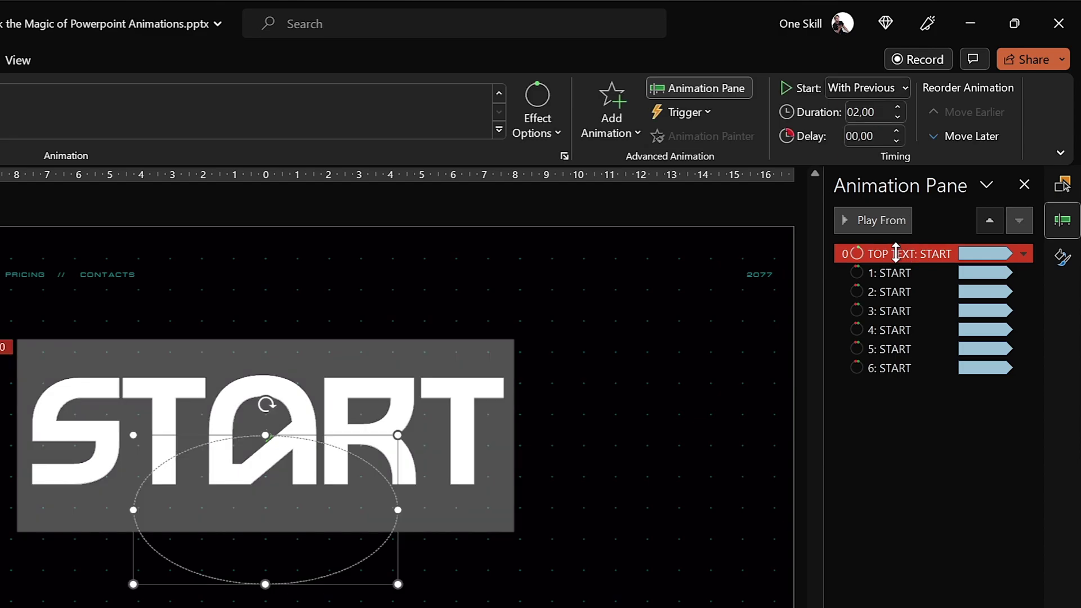
pyautogui.click(897, 273)
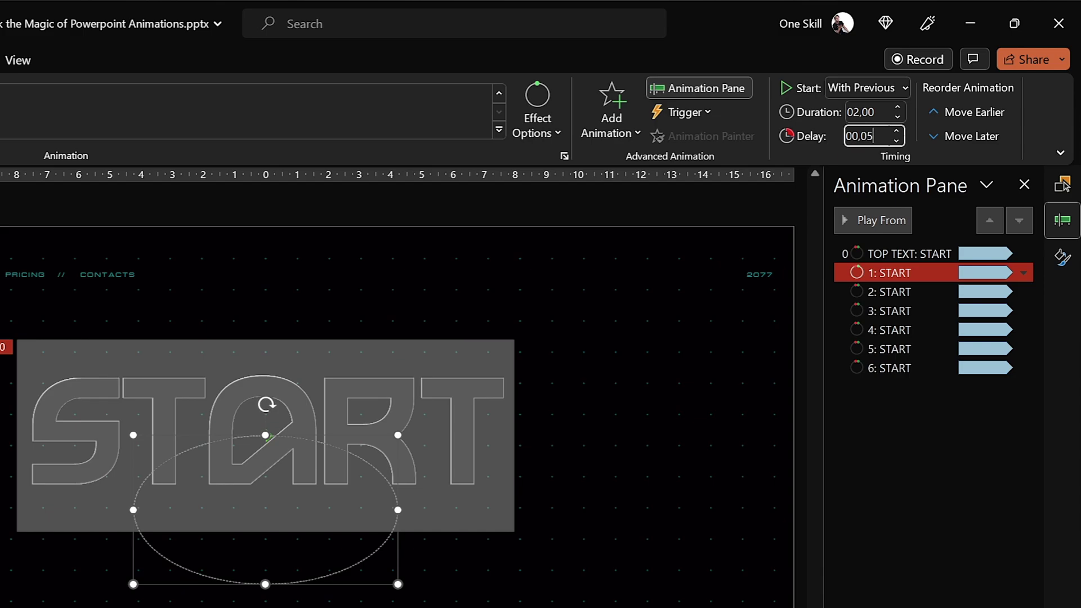
pyautogui.click(909, 292)
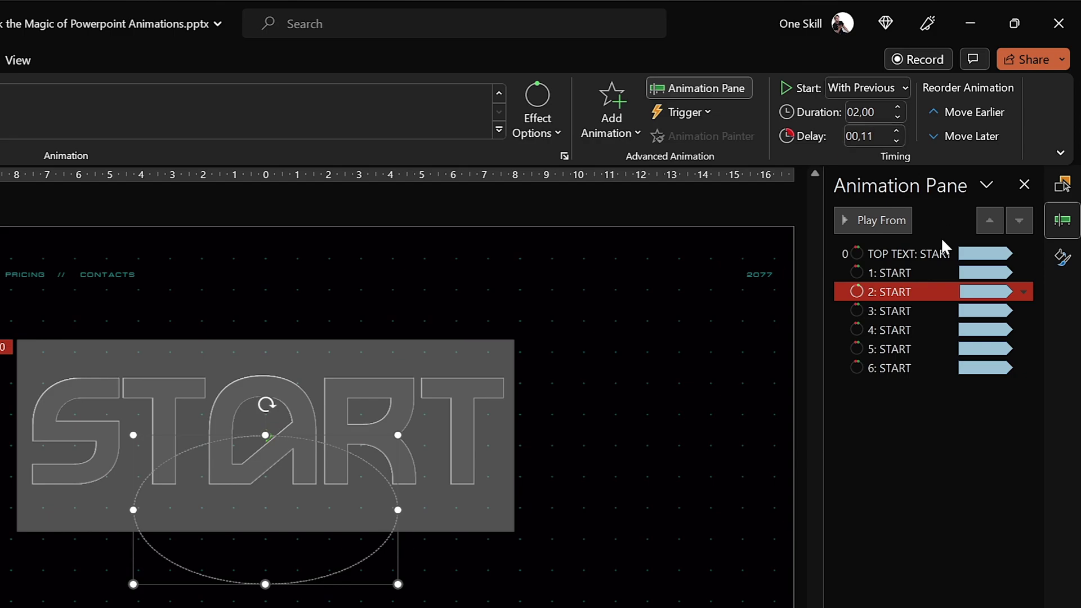
pyautogui.click(917, 312)
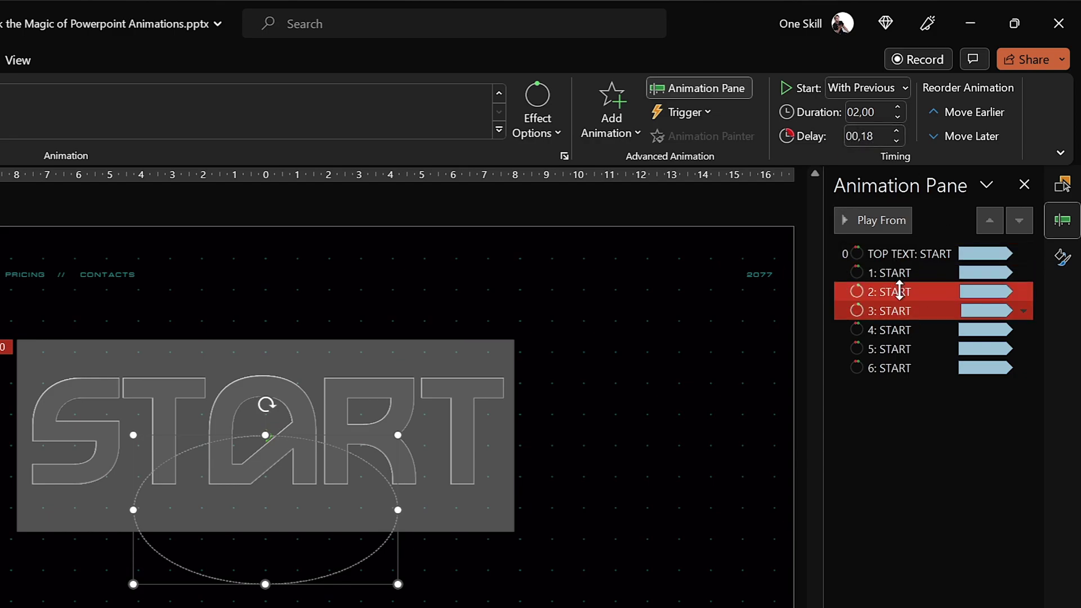
pyautogui.click(913, 331)
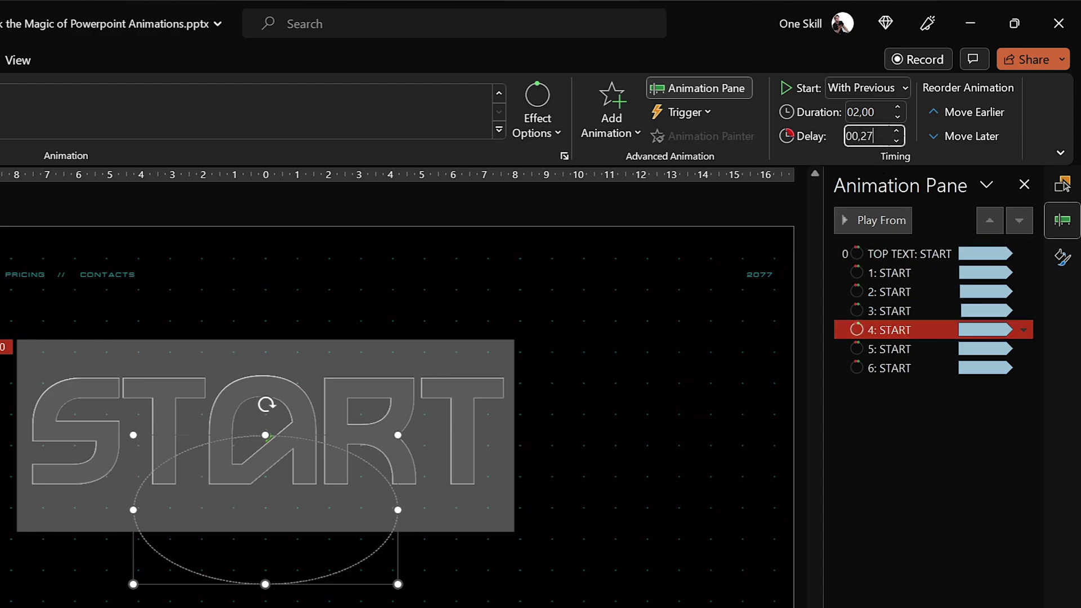
pyautogui.click(920, 349)
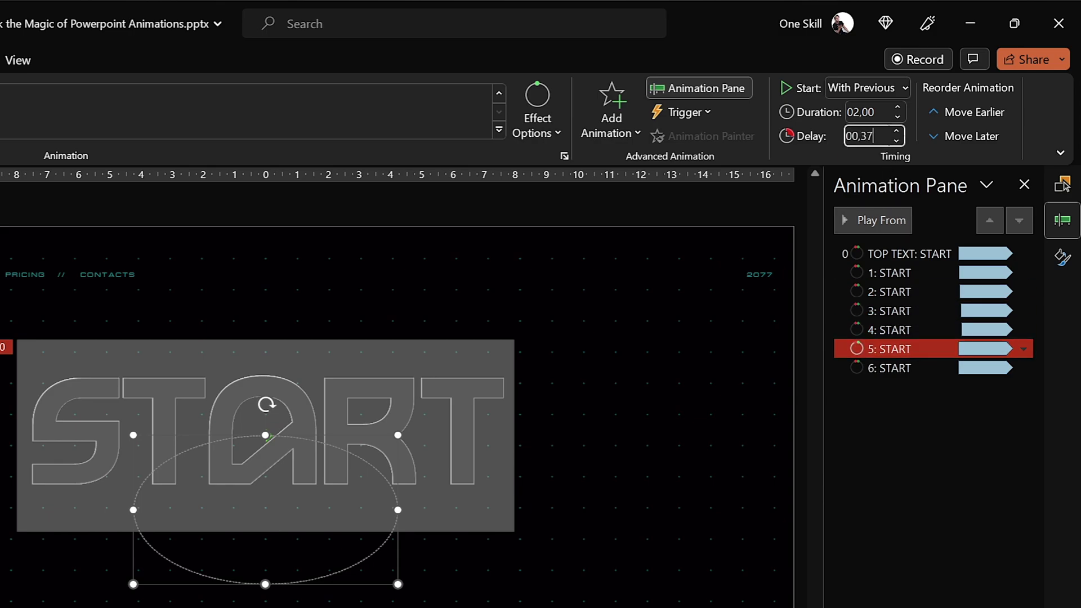
pyautogui.click(930, 367)
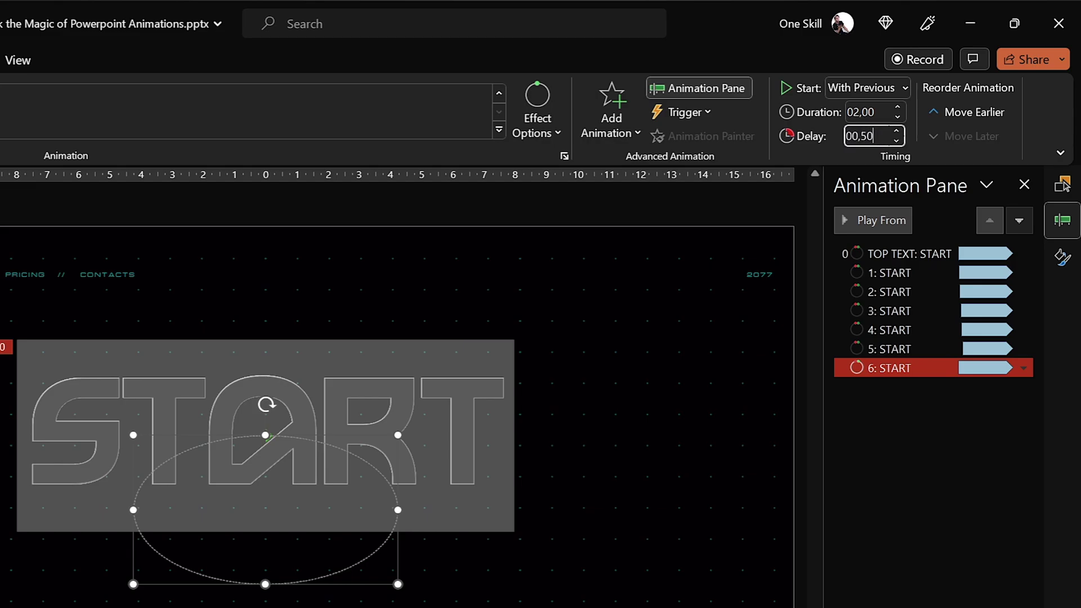
pyautogui.click(935, 310)
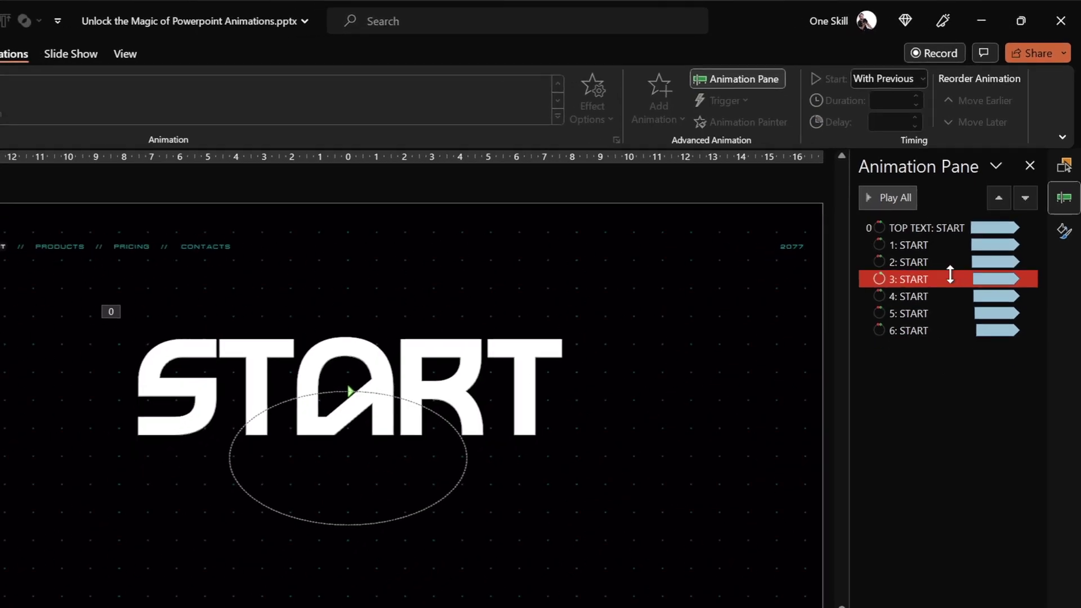
# - Zoom in the Animation Pane timeline to spread out the staggered START bars
pyautogui.click(934, 254)
pyautogui.click(957, 349)
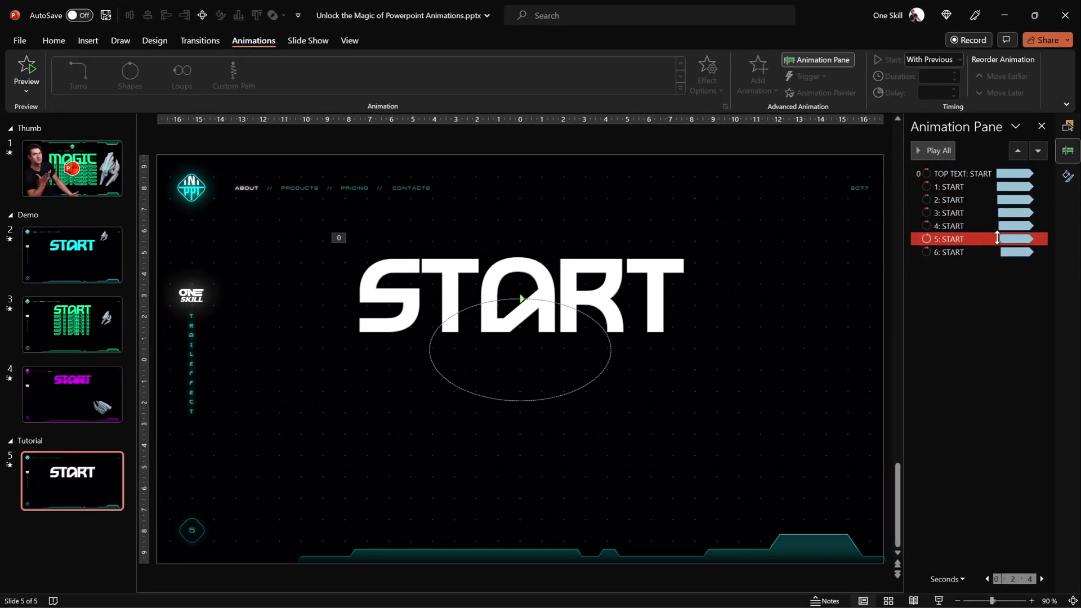
pyautogui.click(953, 550)
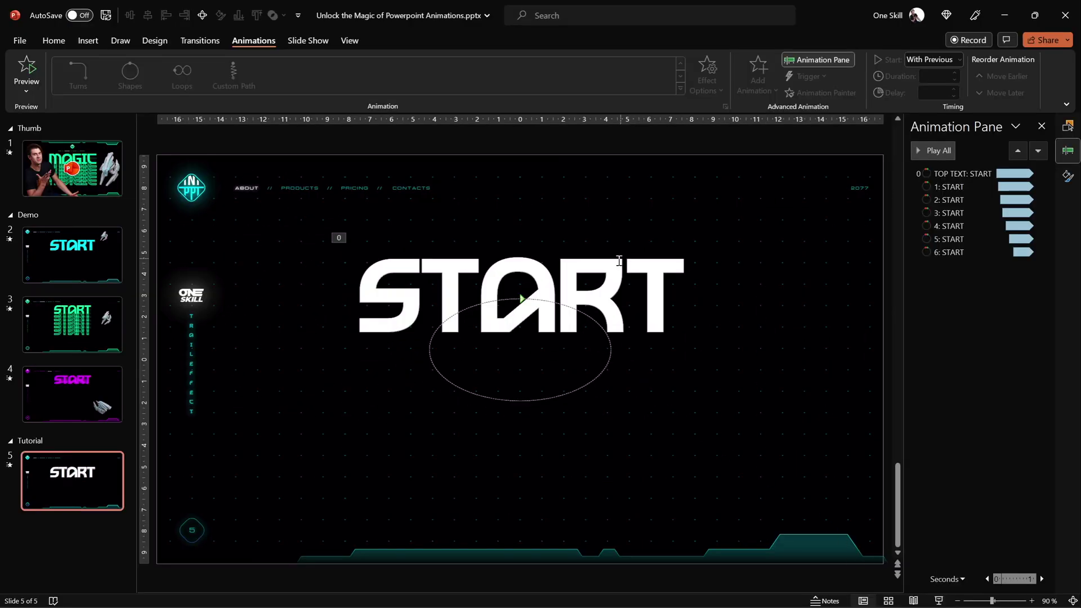
# - Copy the cyan glowing START formatting from slide 2 onto the TOP TEXT box on slide 5
pyautogui.click(53, 42)
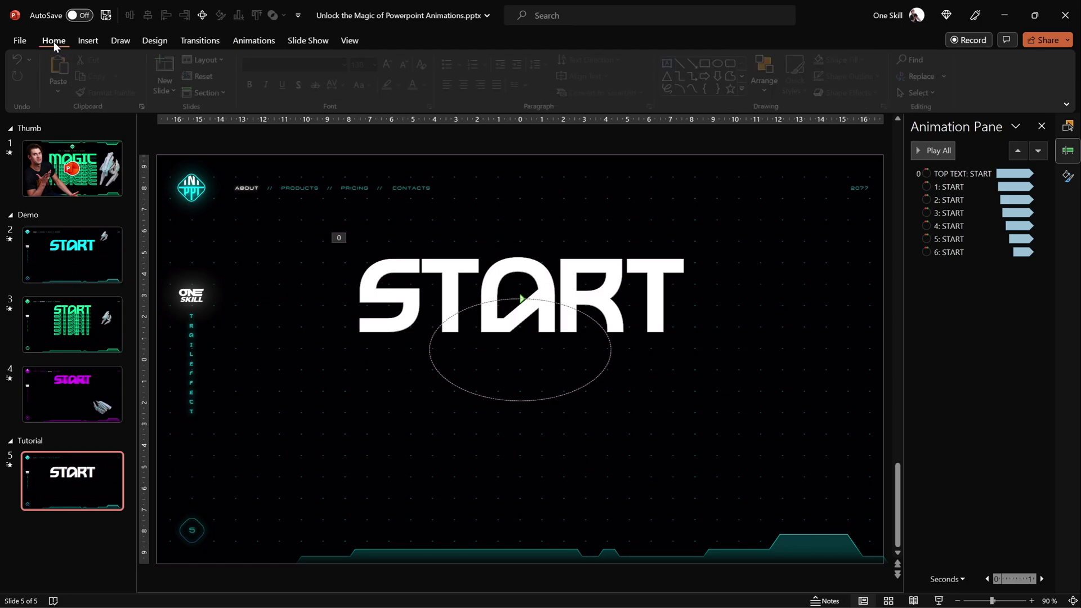
pyautogui.click(96, 245)
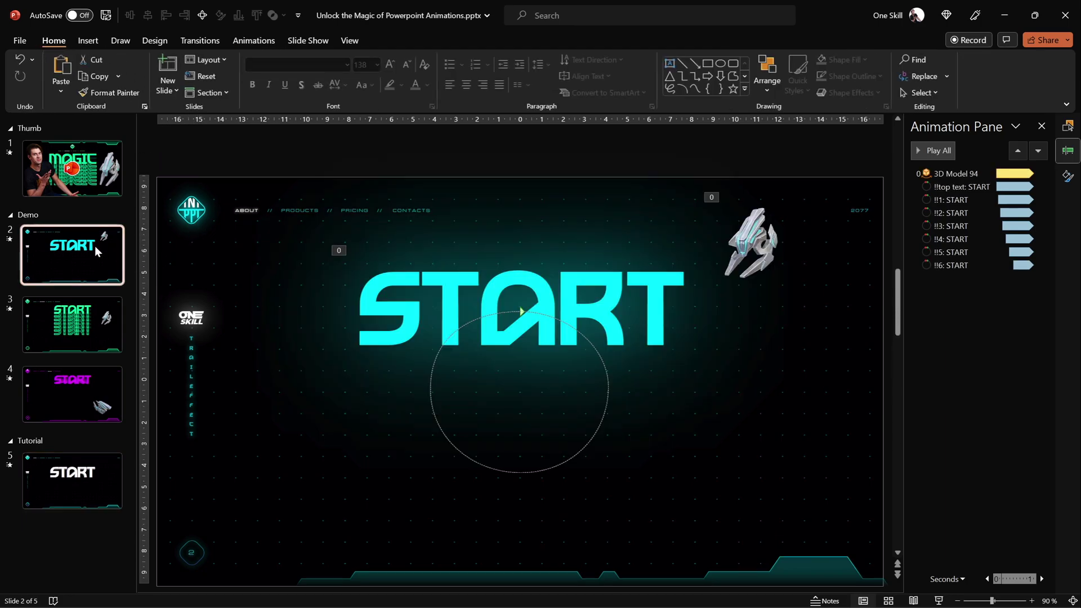
pyautogui.click(521, 310)
pyautogui.hotkey('alt', 'F10')
pyautogui.hotkey('ctrl', 'shift', 'c')
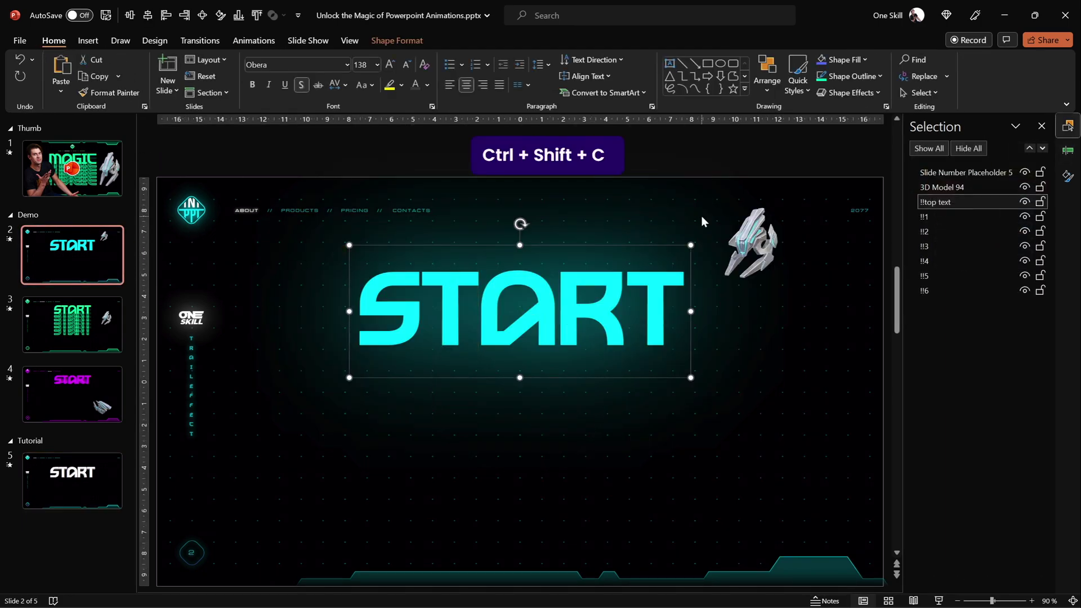
pyautogui.click(104, 469)
pyautogui.click(937, 171)
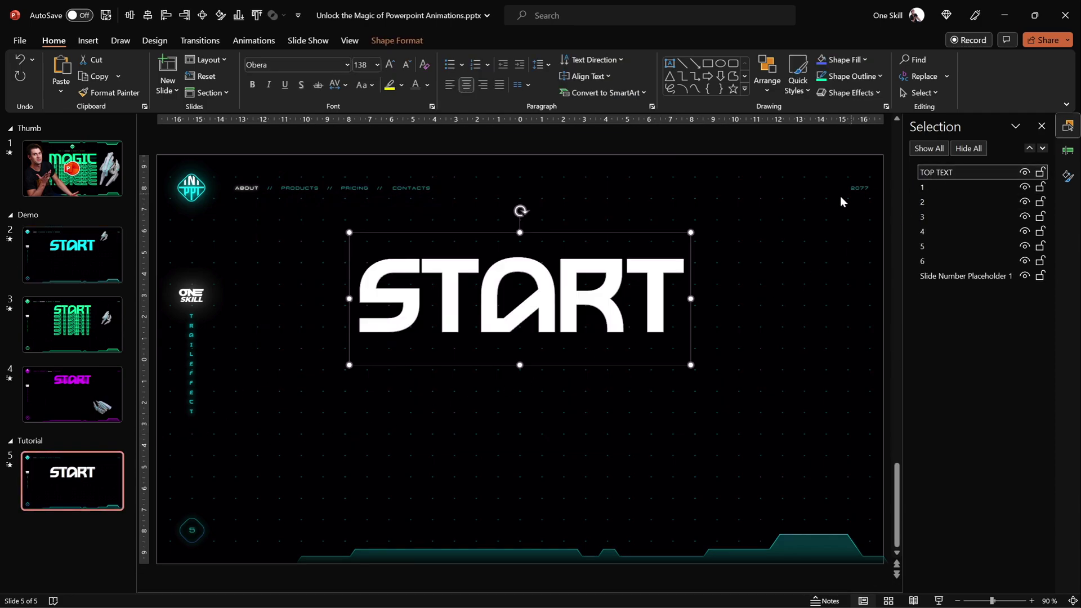
pyautogui.hotkey('ctrl', 'shift', 'v')
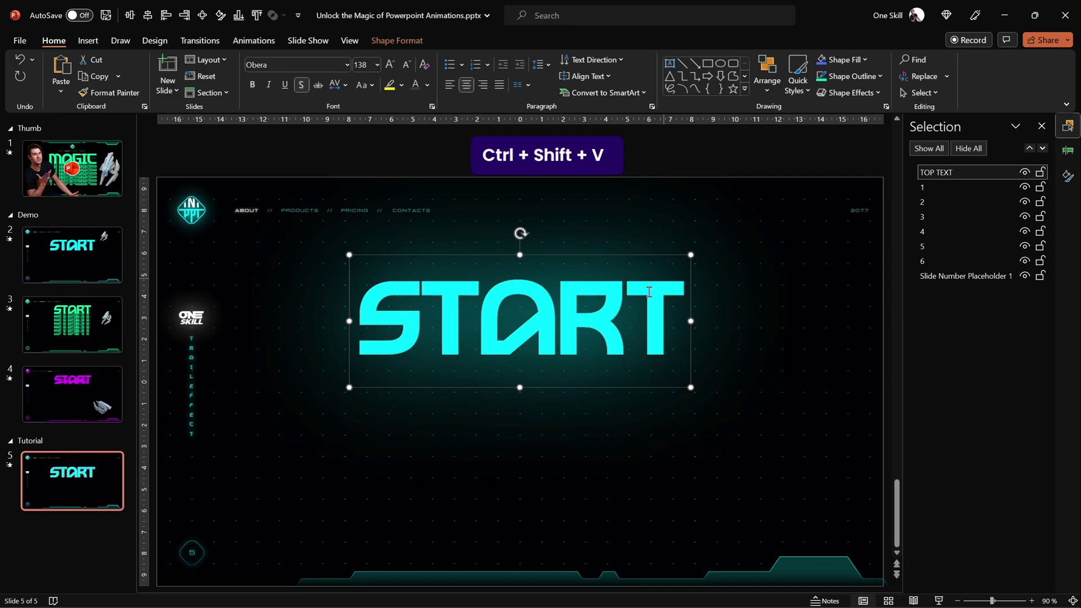
# - Paste slide 2's teal gradient styling onto START copies 1–6 and unhide TOP TEXT
pyautogui.click(93, 249)
pyautogui.click(924, 216)
pyautogui.keyDown('ctrl'); pyautogui.scroll(6, 937, 209); pyautogui.keyUp('ctrl')
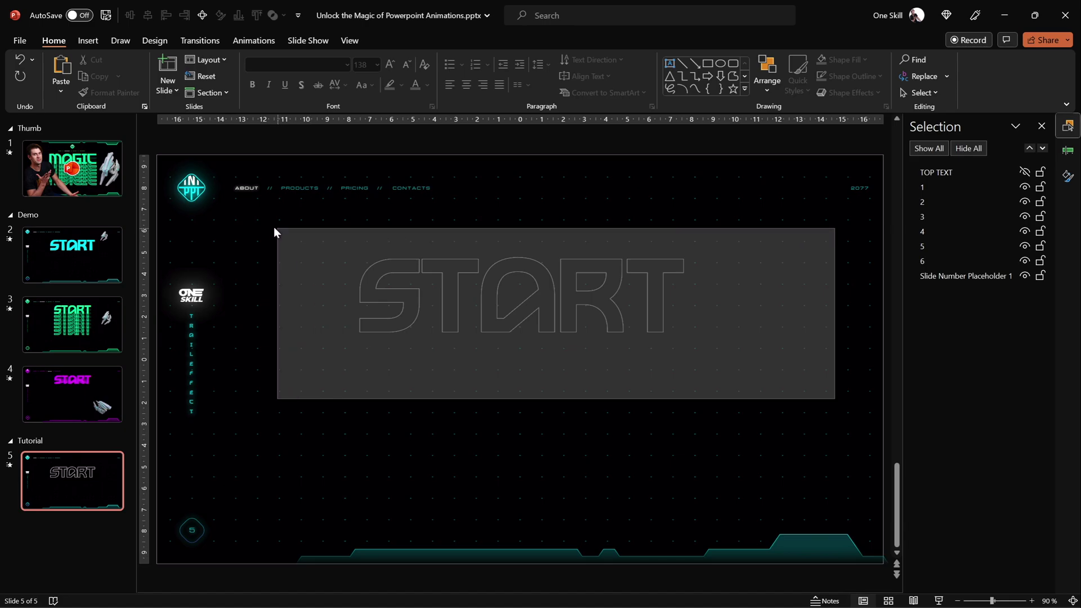
pyautogui.moveTo(274, 231); pyautogui.dragTo(276, 232)
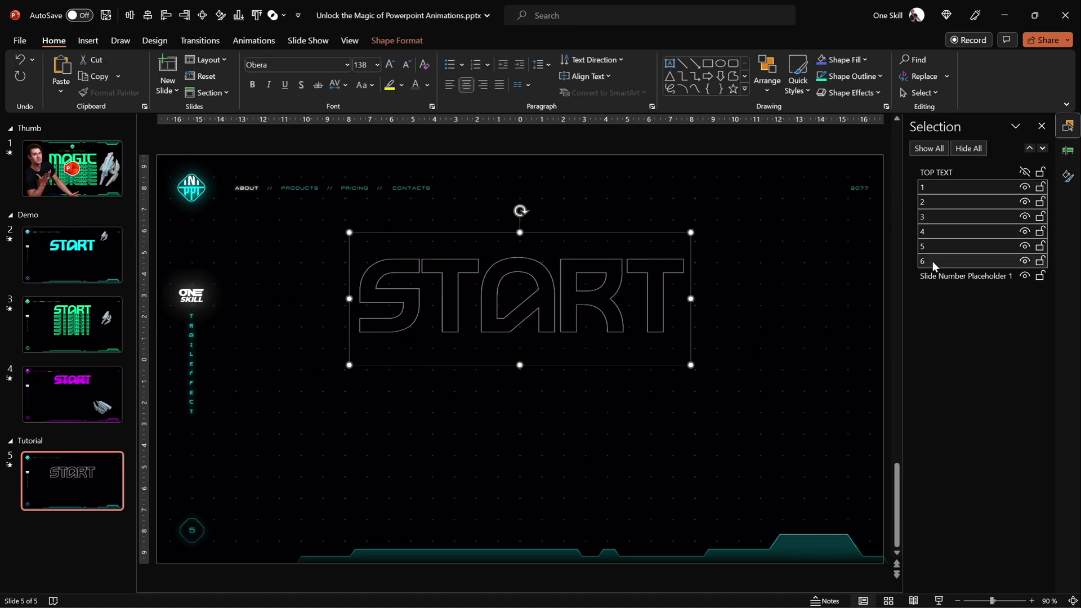
pyautogui.hotkey('ctrl', 'shift', 'v')
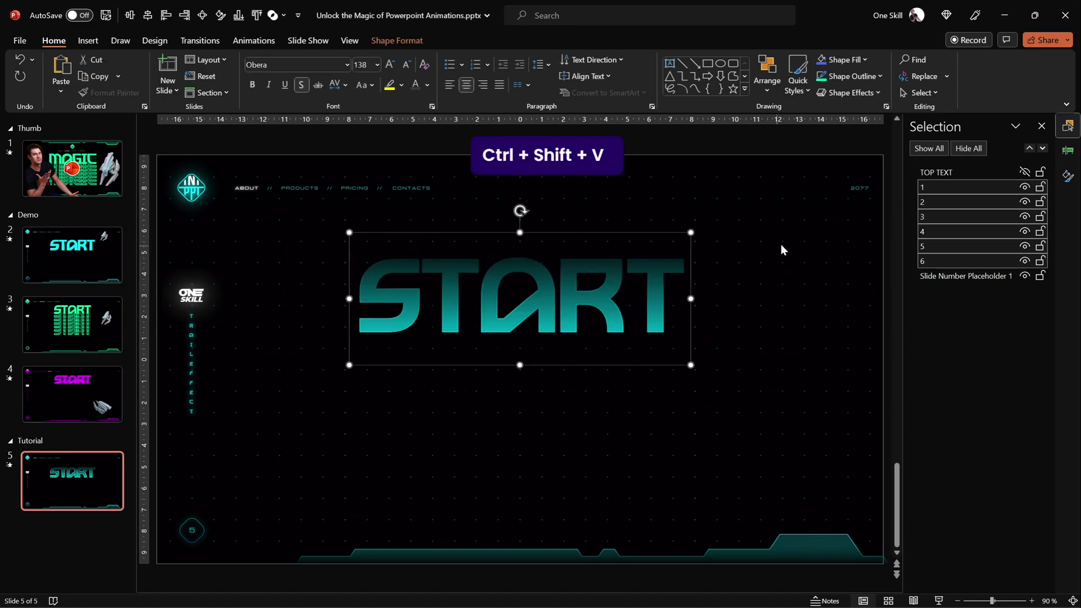
pyautogui.click(1023, 171)
pyautogui.click(829, 259)
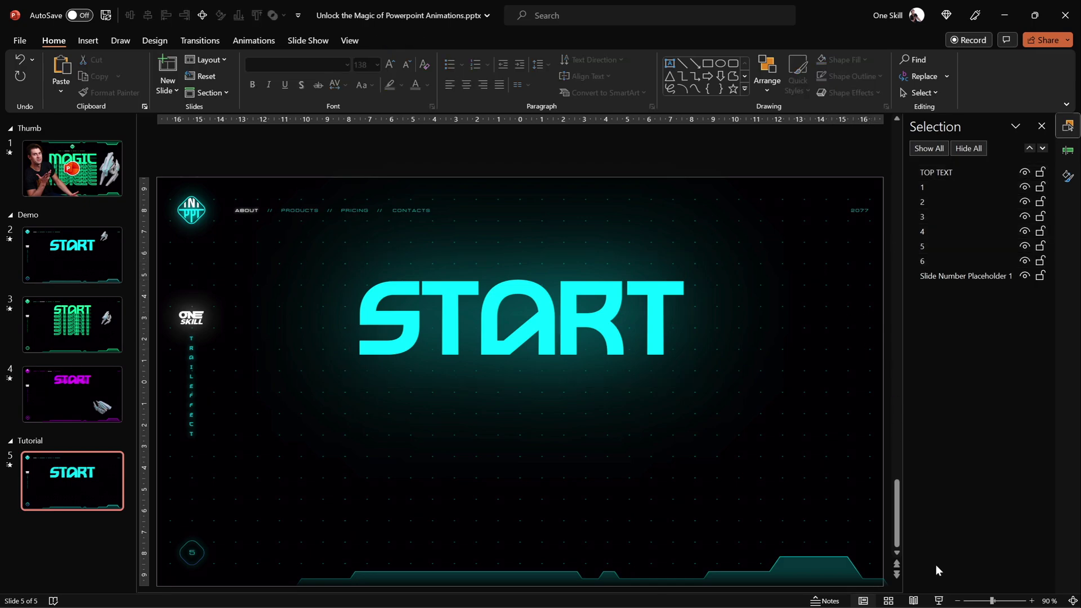
pyautogui.hotkey('shift', 'F5')
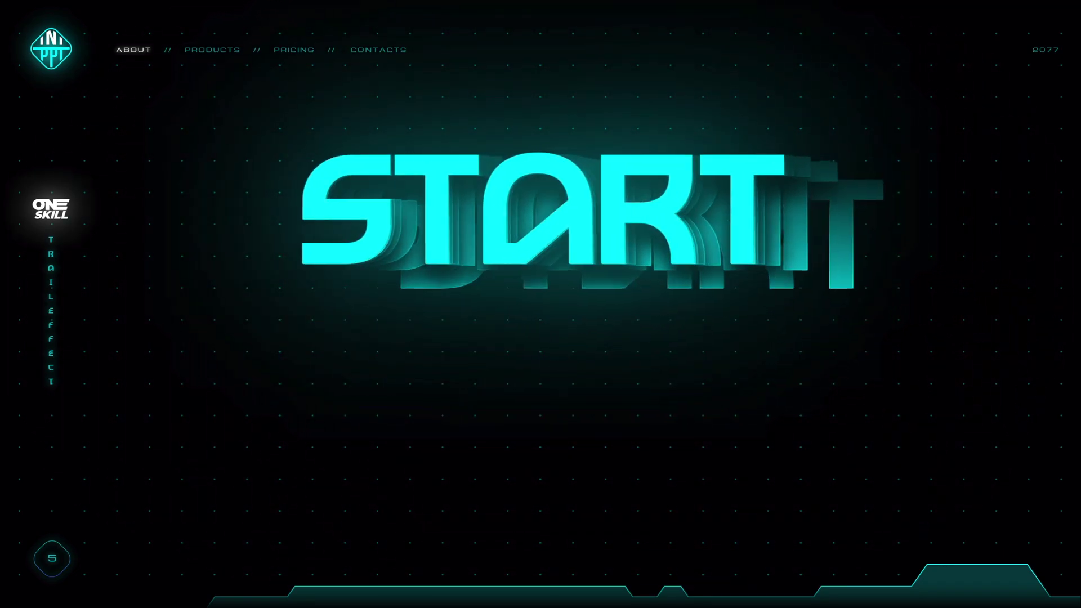
# - Insert the spaceship from the Robots stock 3D models, move it right of START, and shrink it to 6.9 × 4.39 cm
pyautogui.press('Escape')
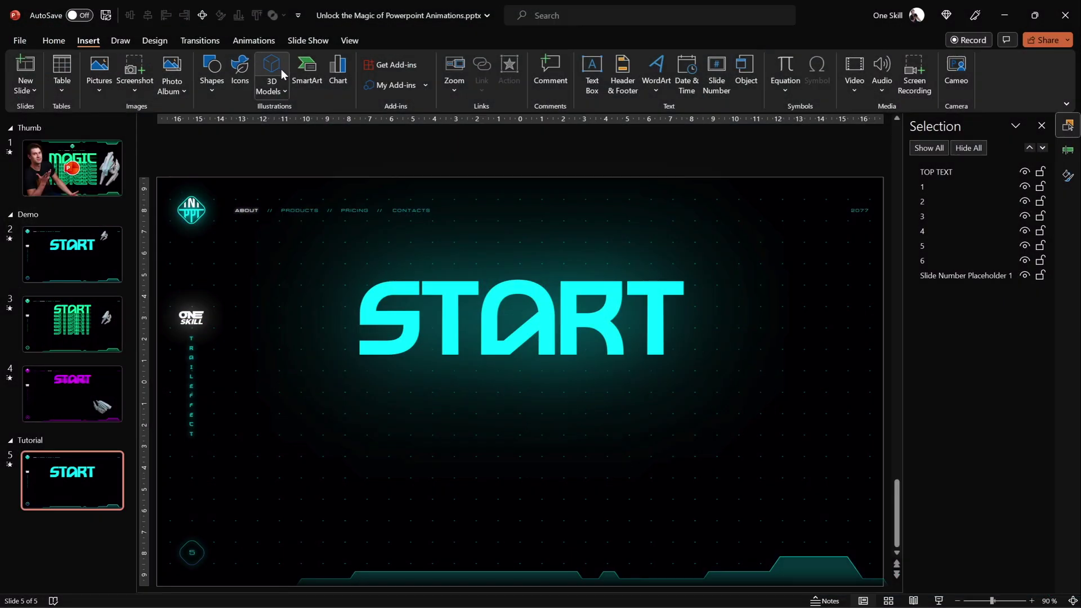
pyautogui.click(272, 63)
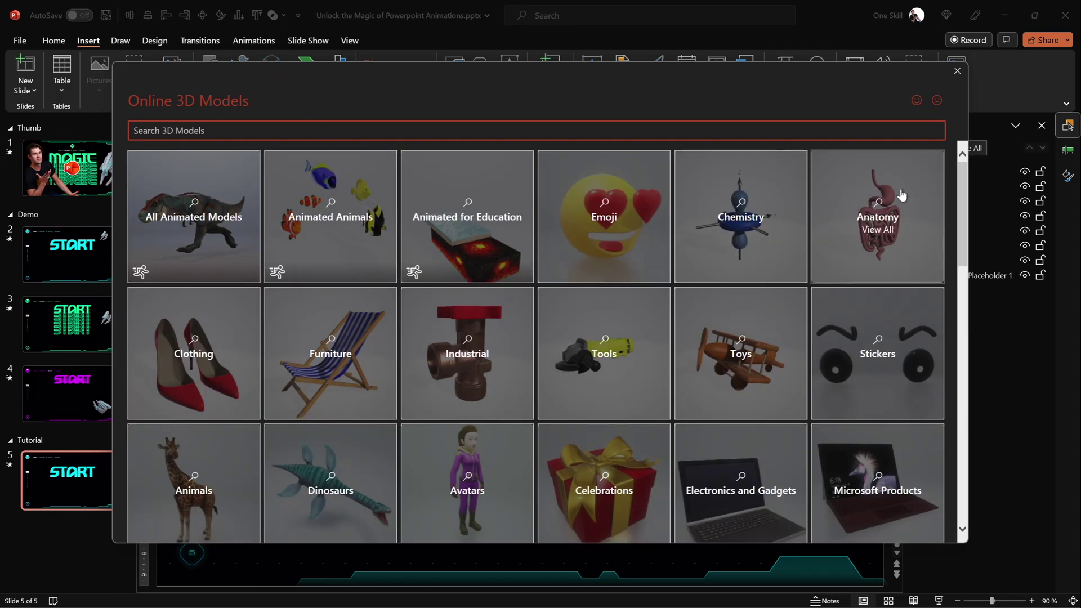
pyautogui.moveTo(962, 222); pyautogui.dragTo(966, 376)
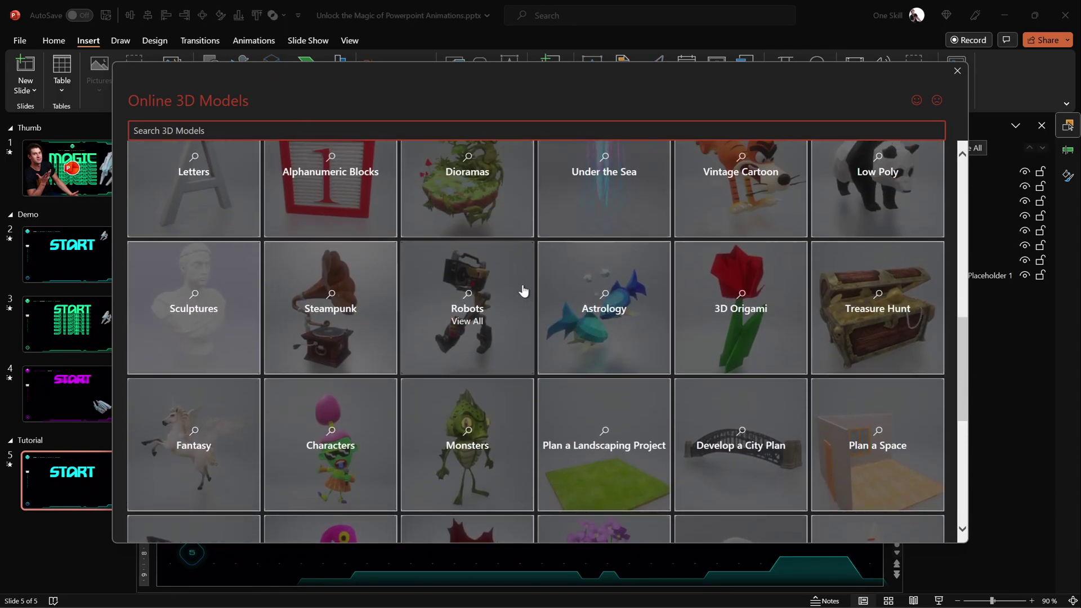
pyautogui.click(516, 282)
pyautogui.scroll(-10, 742, 291)
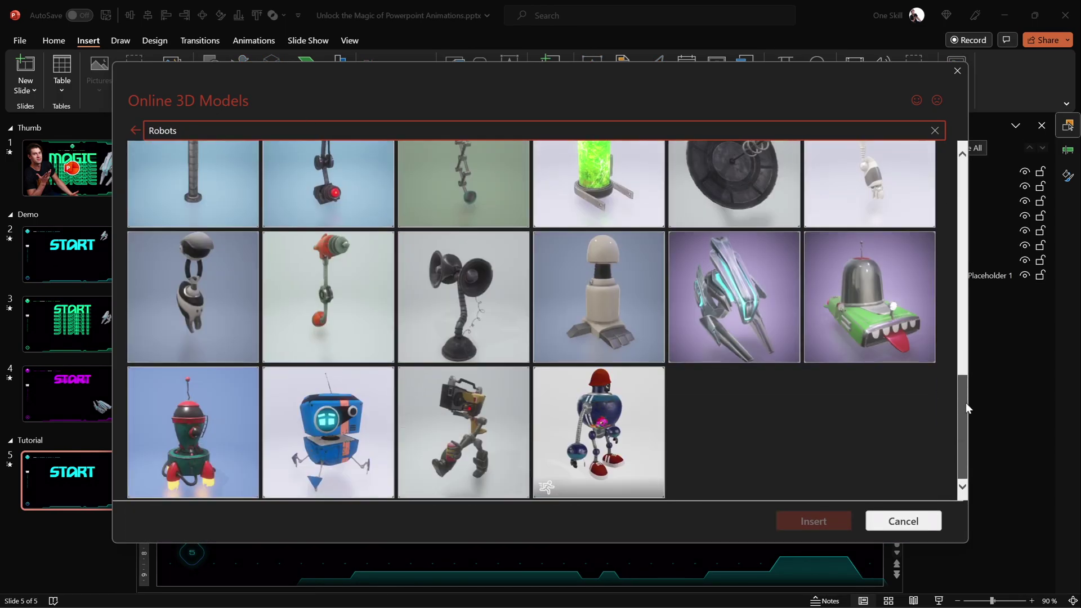
pyautogui.click(741, 291)
pyautogui.click(821, 521)
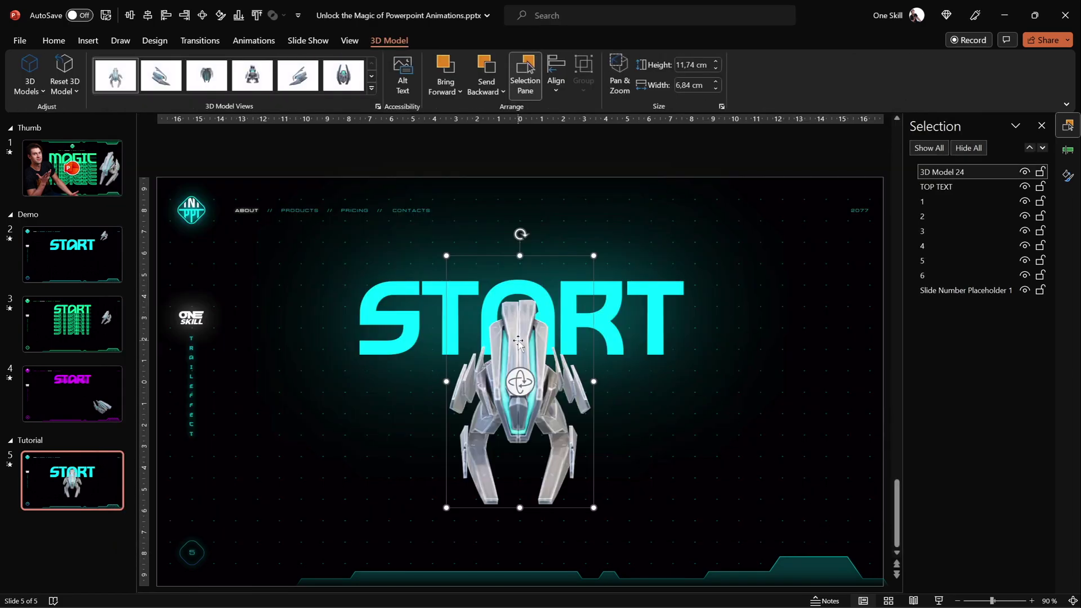
pyautogui.moveTo(520, 405); pyautogui.dragTo(773, 349)
pyautogui.moveTo(834, 272); pyautogui.dragTo(804, 291)
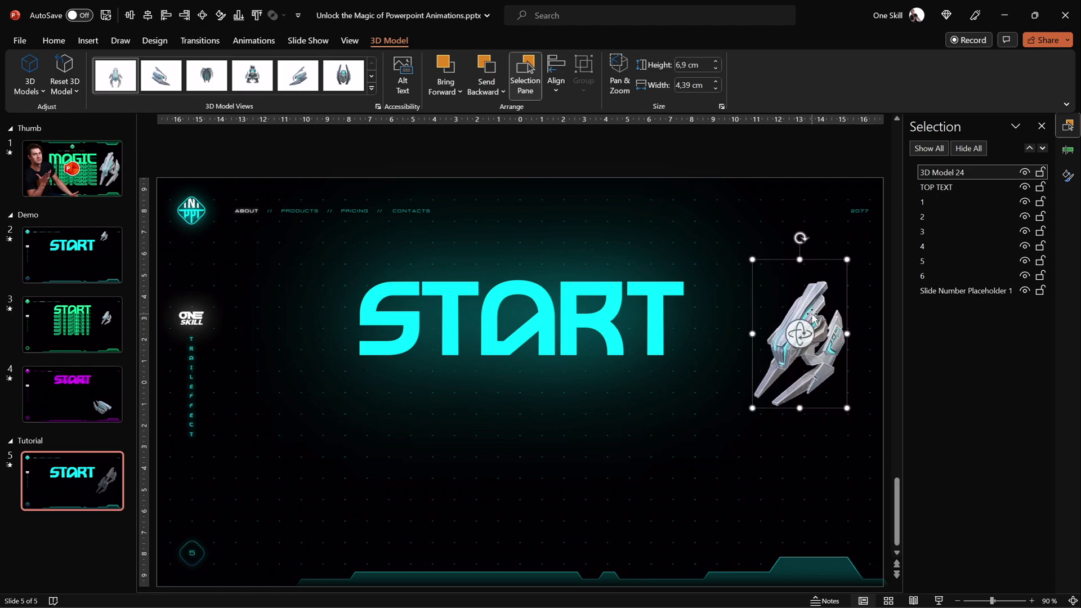
# - Give the spaceship a Swing animation, move it first in the Animation Pane, and start it With Previous
pyautogui.click(248, 40)
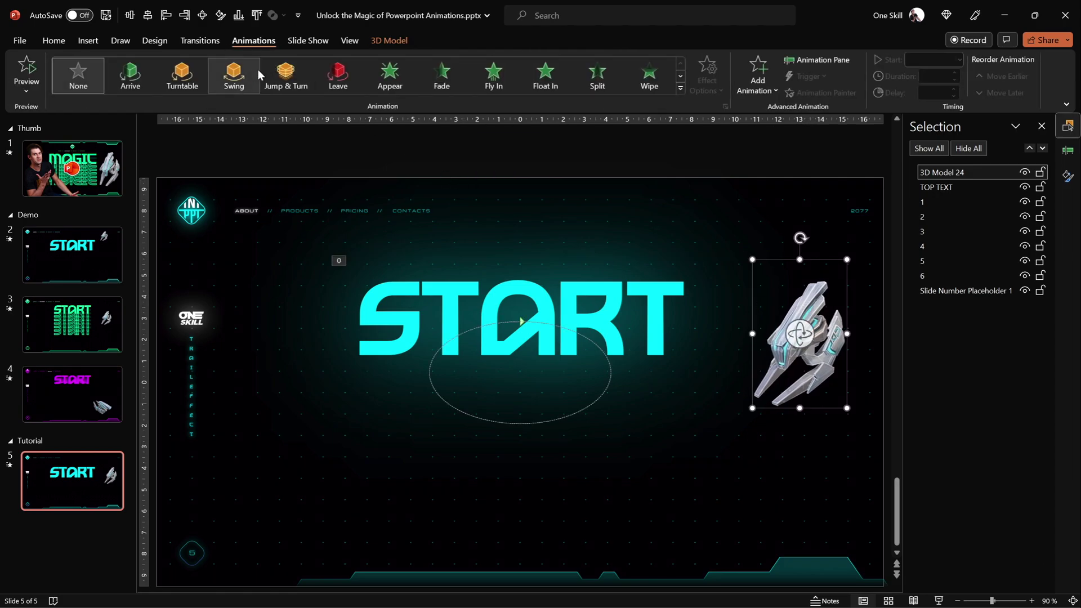
pyautogui.click(238, 70)
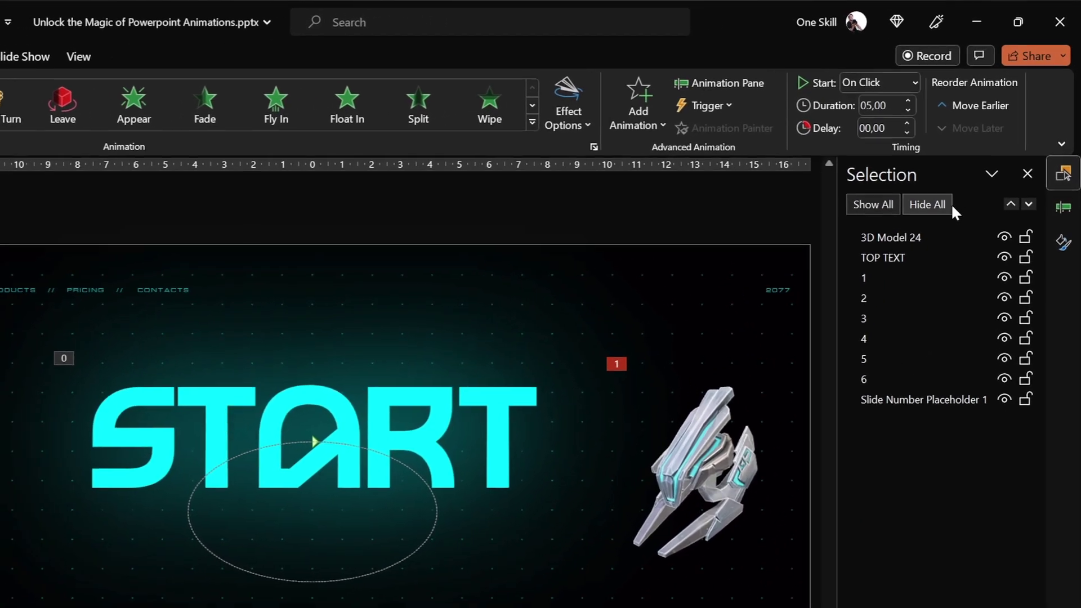
pyautogui.click(1063, 208)
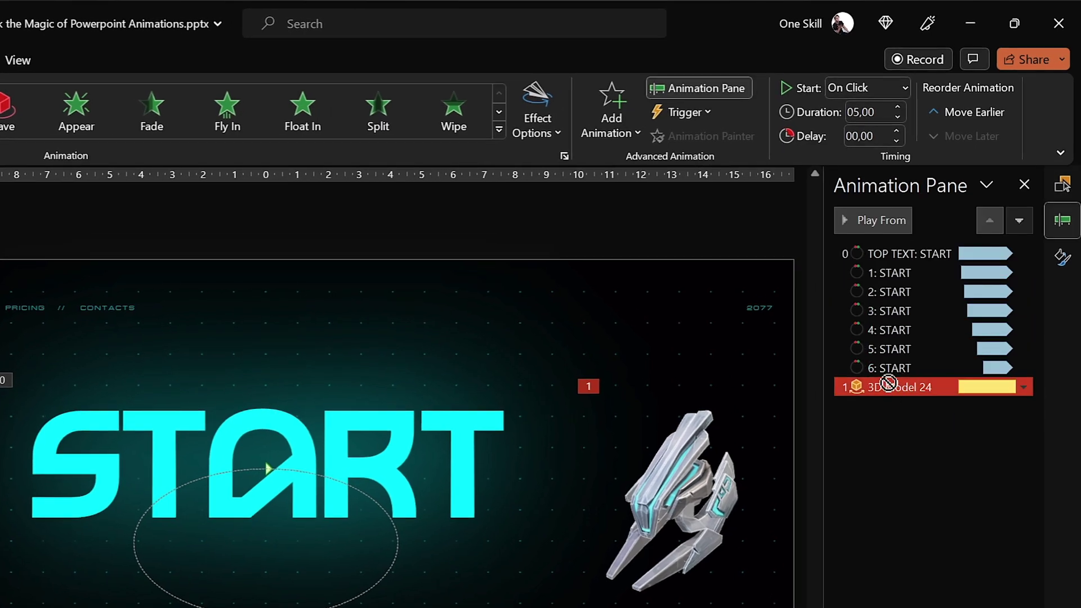
pyautogui.moveTo(895, 274); pyautogui.dragTo(890, 250)
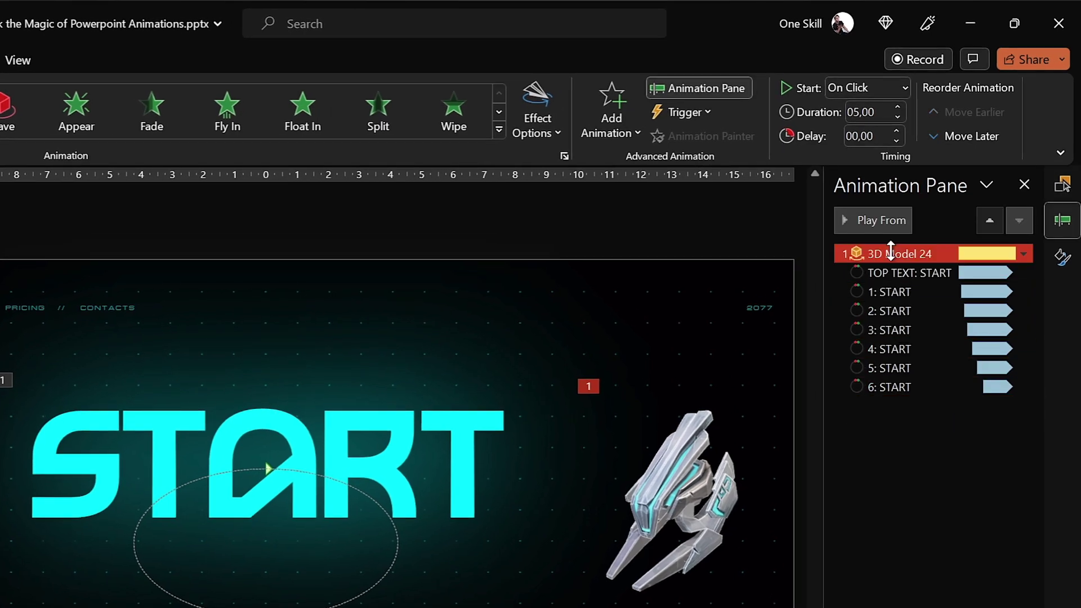
pyautogui.click(902, 88)
pyautogui.click(869, 133)
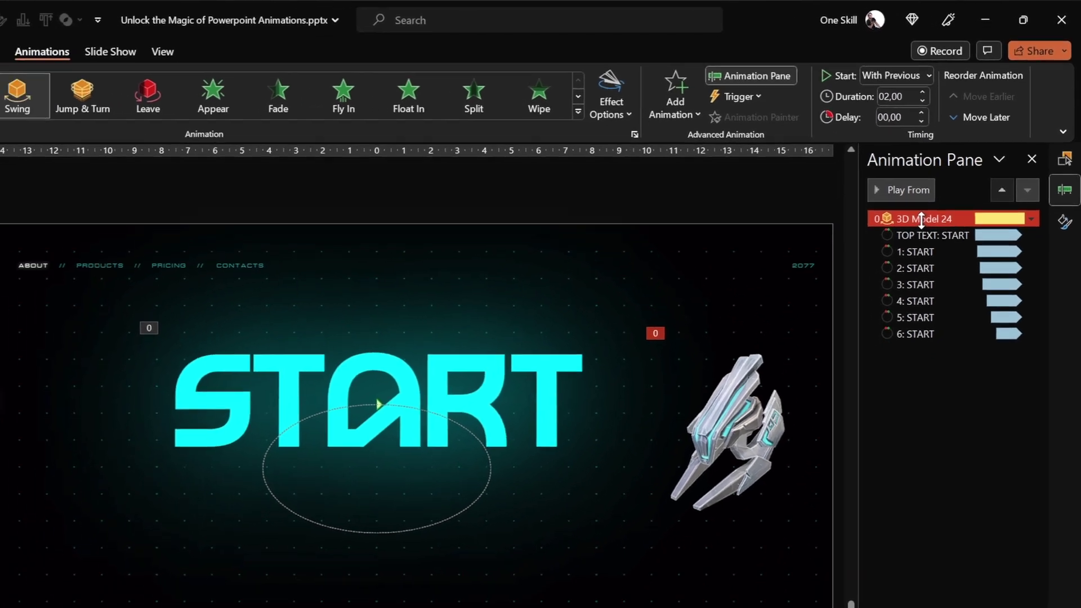
# - Set the Swing to Strong intensity repeating until end of slide, then preview the slide show
pyautogui.doubleClick(895, 253)
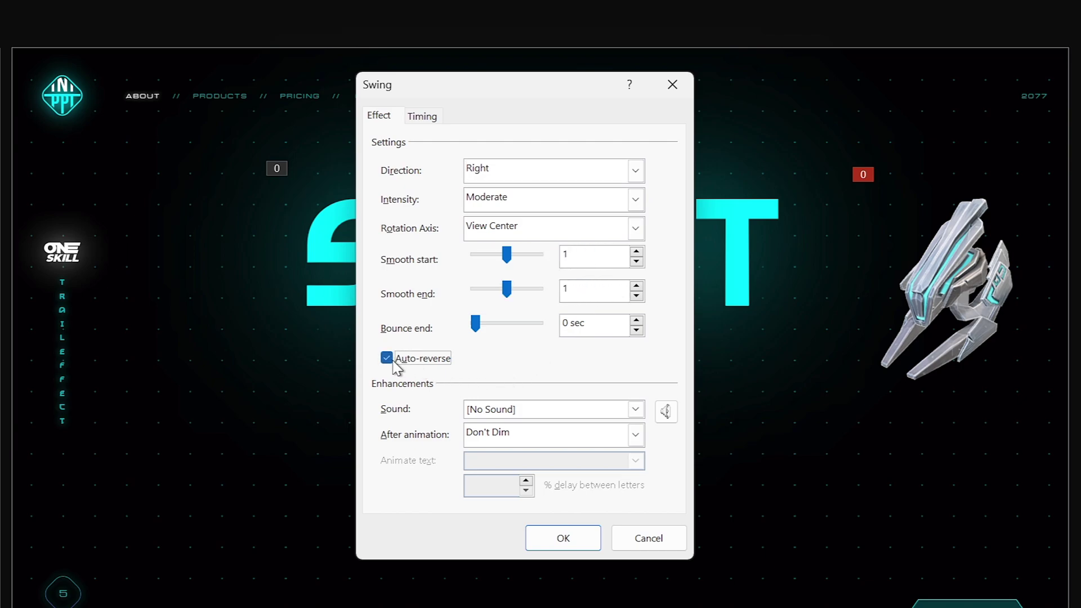
pyautogui.click(634, 199)
pyautogui.click(519, 270)
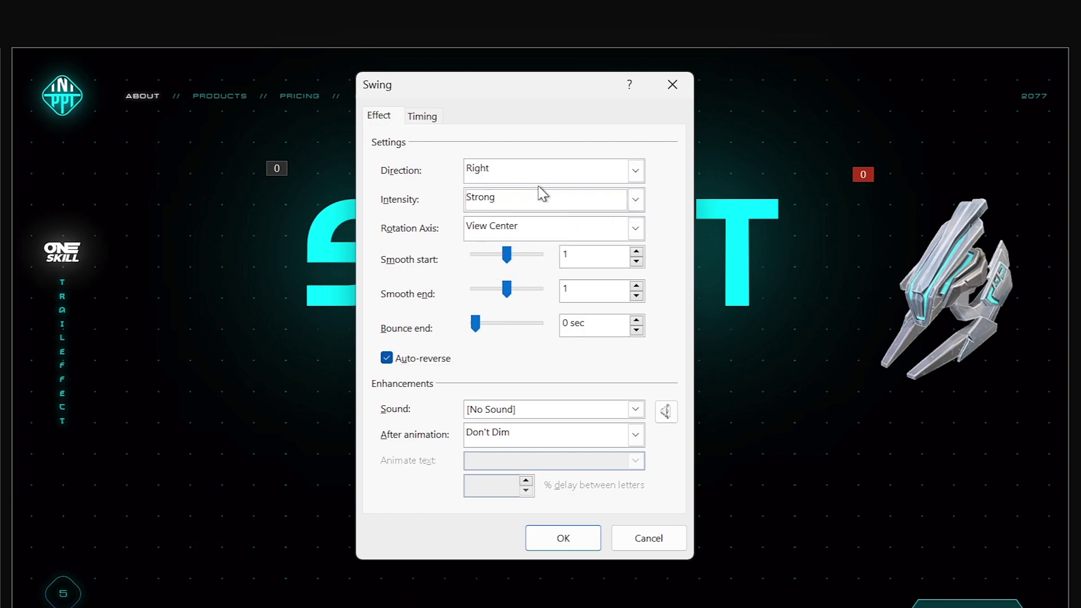
pyautogui.click(420, 116)
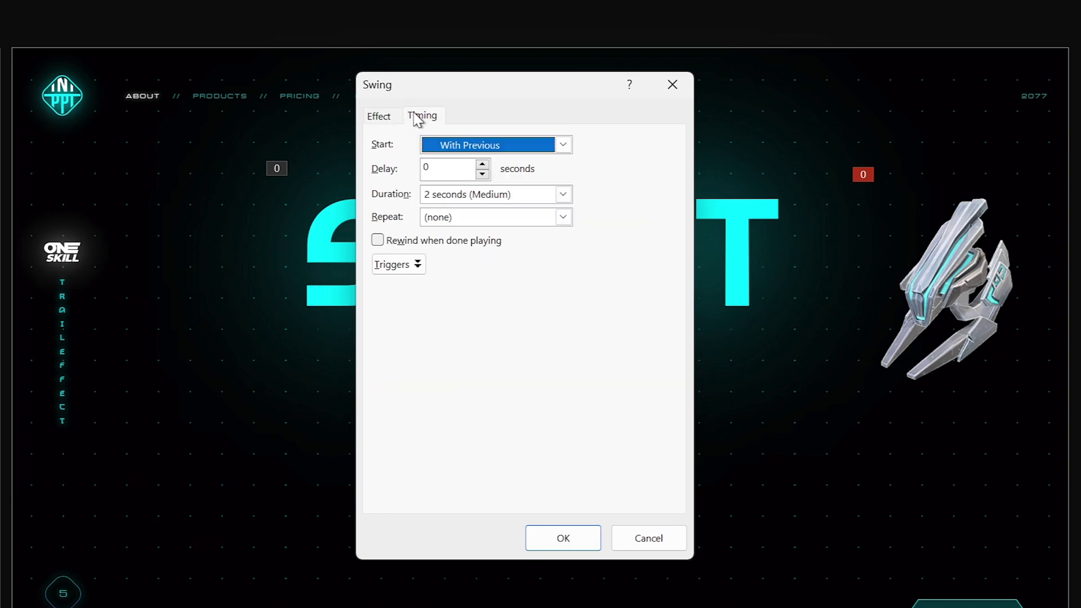
pyautogui.click(562, 218)
pyautogui.click(477, 328)
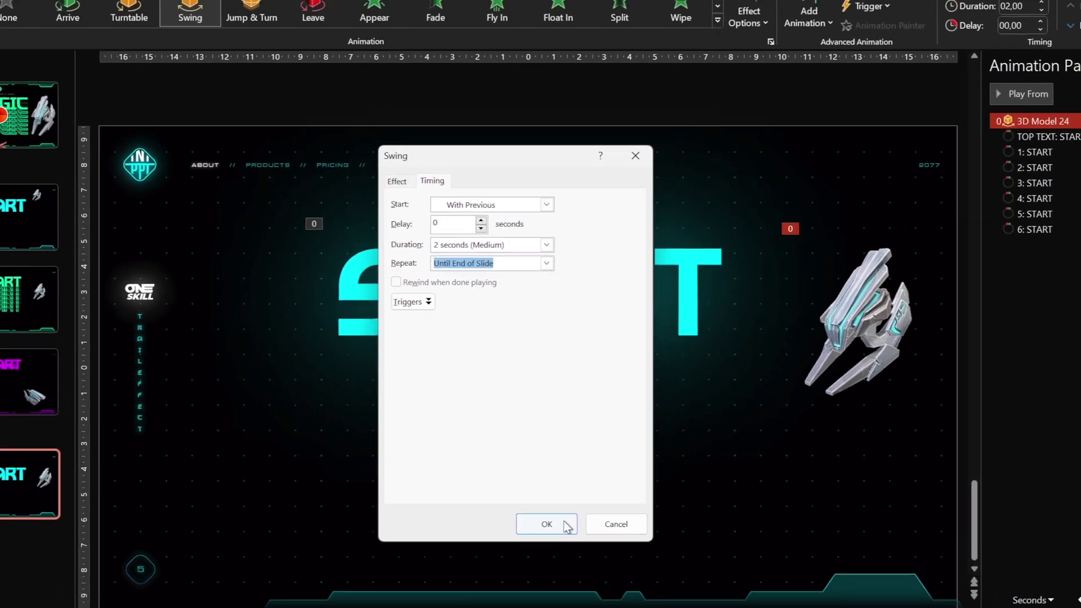
pyautogui.click(562, 522)
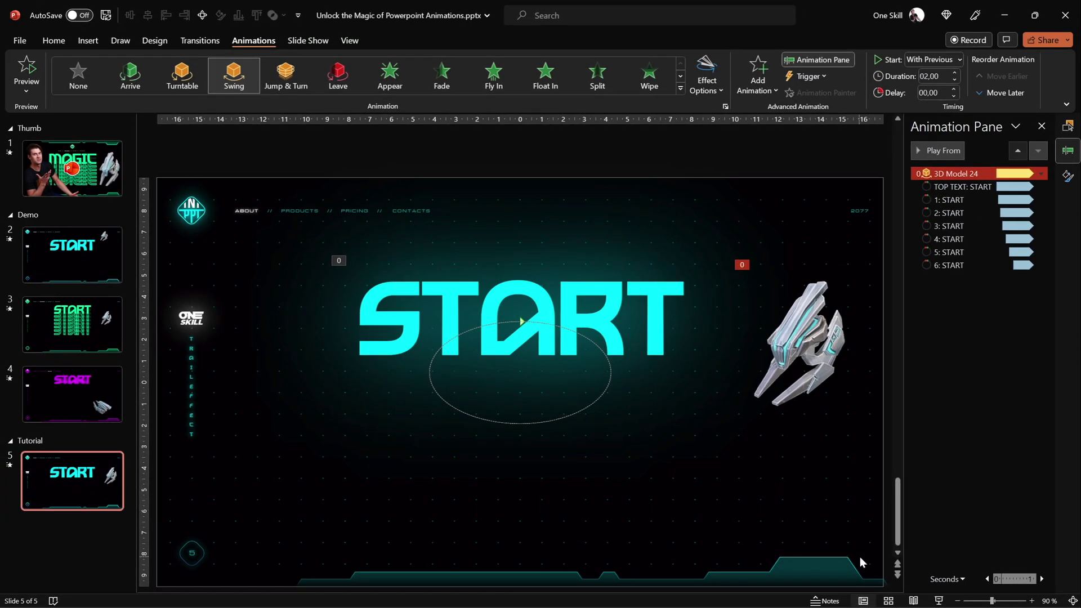
pyautogui.click(938, 601)
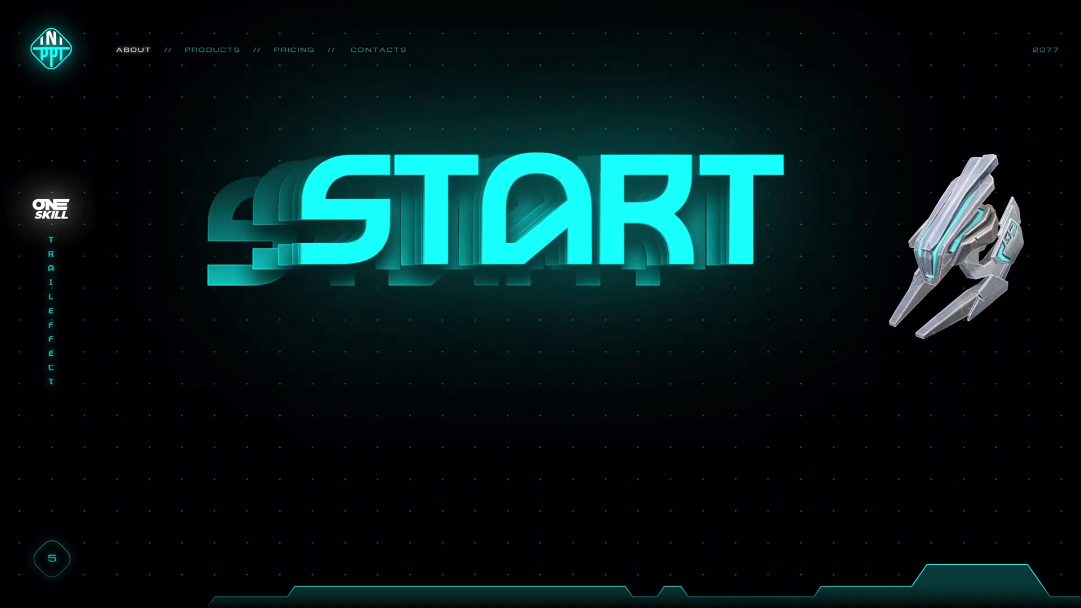
# - Duplicate slide 5 and drag copies of the START text downward on the new slide 6
pyautogui.rightClick(69, 488)
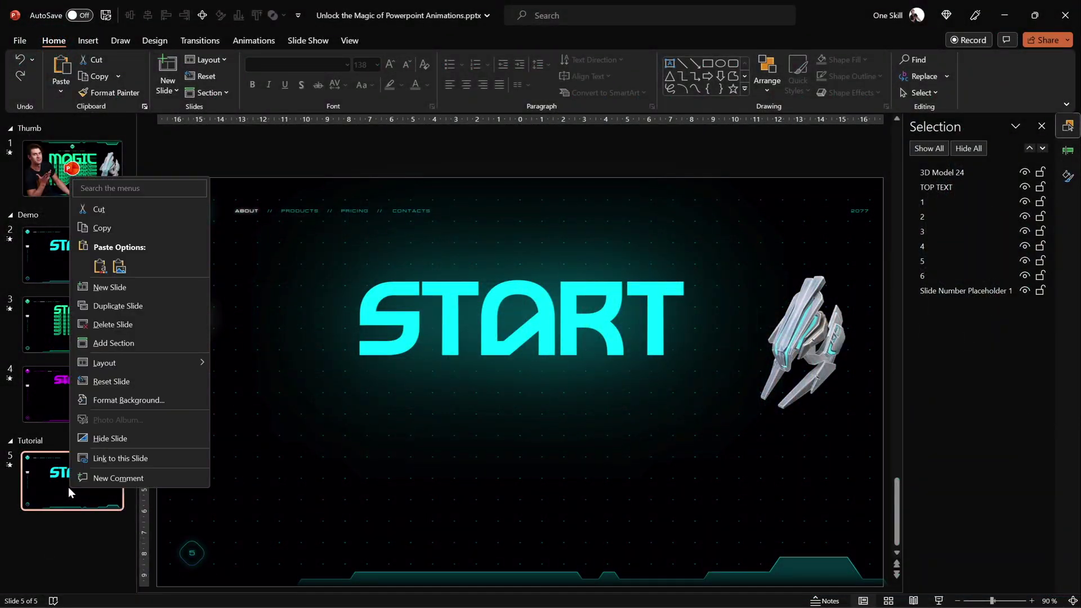
pyautogui.click(144, 306)
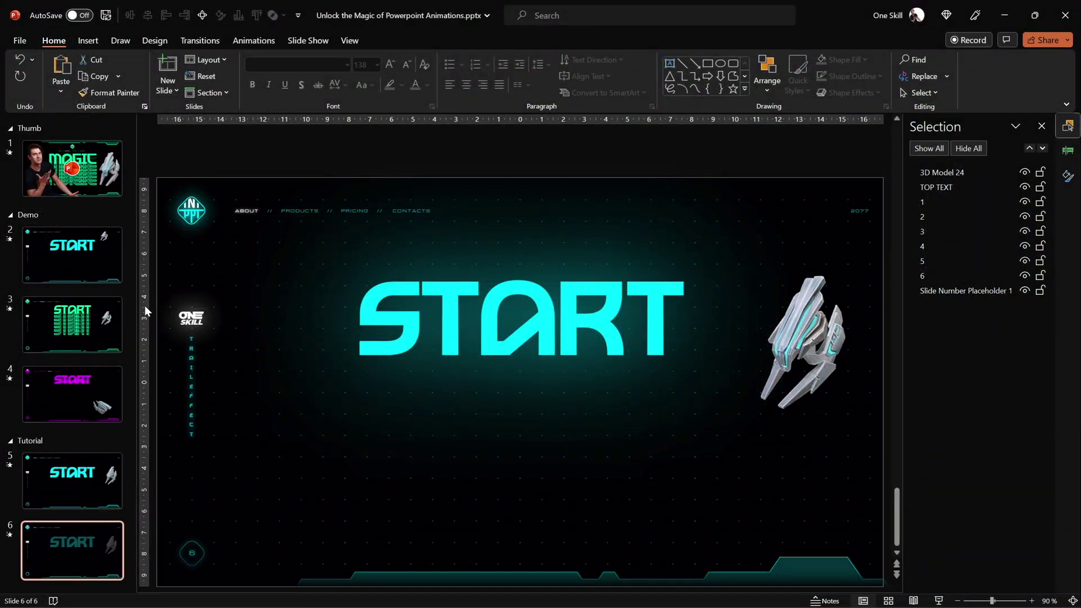
pyautogui.click(614, 289)
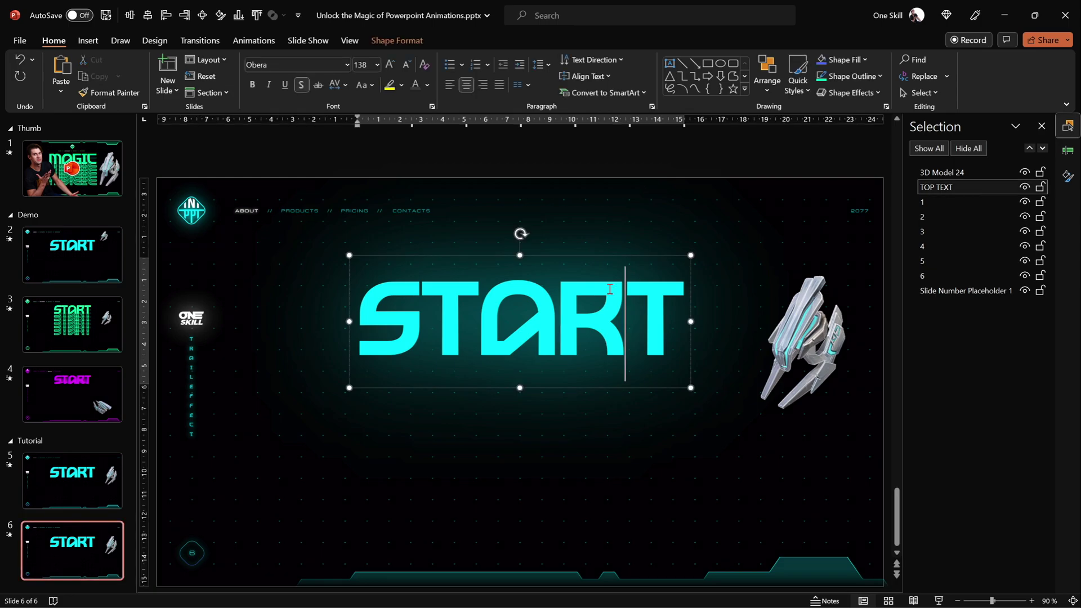
pyautogui.moveTo(691, 289); pyautogui.dragTo(690, 490)
pyautogui.click(927, 246)
pyautogui.moveTo(690, 445); pyautogui.dragTo(692, 330)
# - Select all six START copies and Distribute Vertically so they are evenly spaced
pyautogui.click(744, 181)
pyautogui.moveTo(745, 177); pyautogui.dragTo(318, 560)
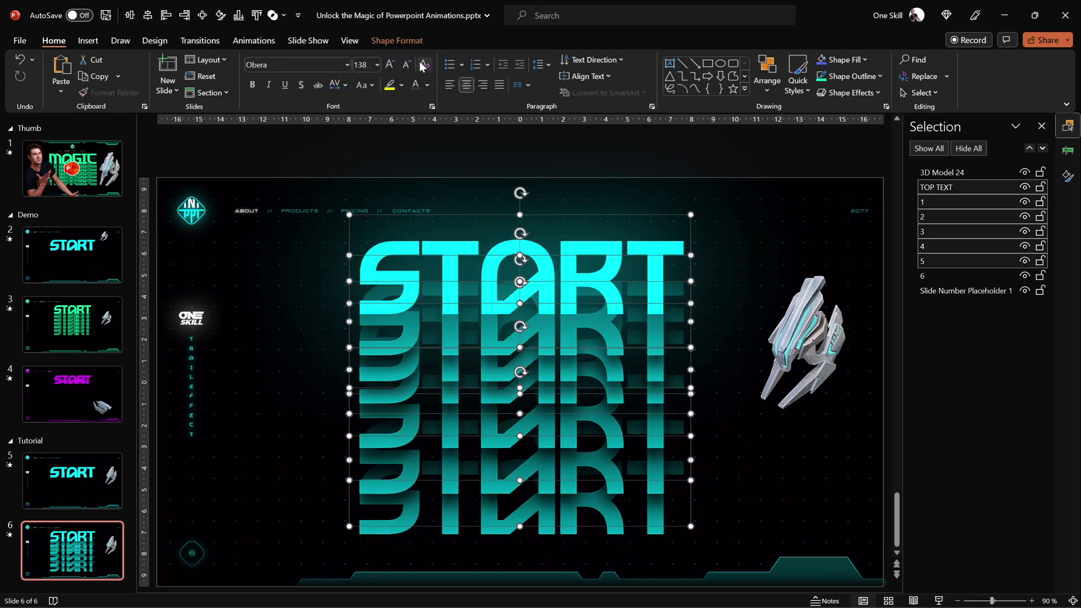
pyautogui.click(405, 43)
pyautogui.click(883, 60)
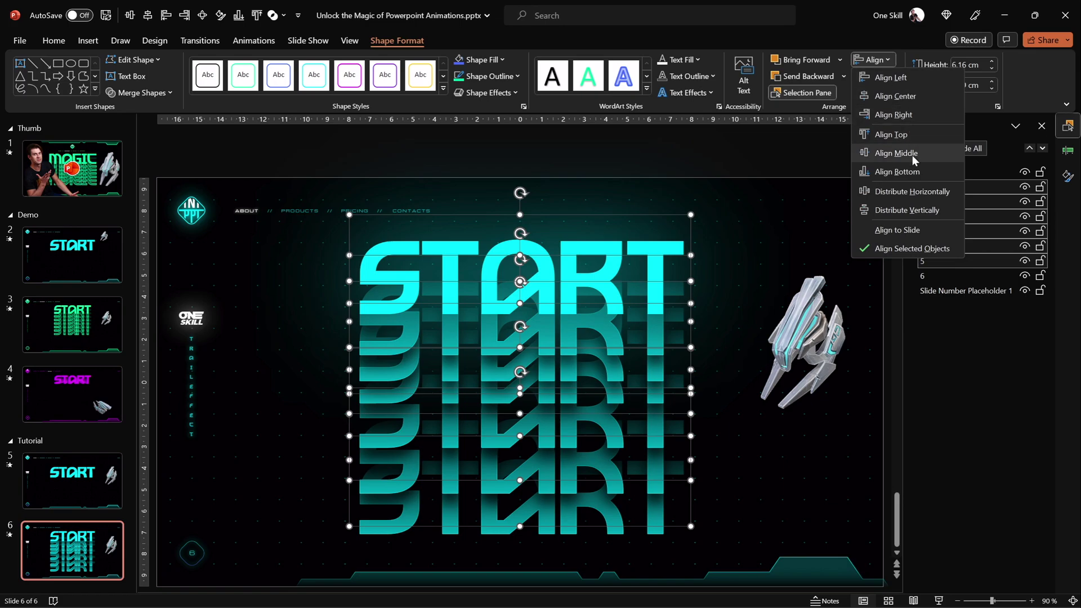
pyautogui.click(922, 211)
pyautogui.click(670, 165)
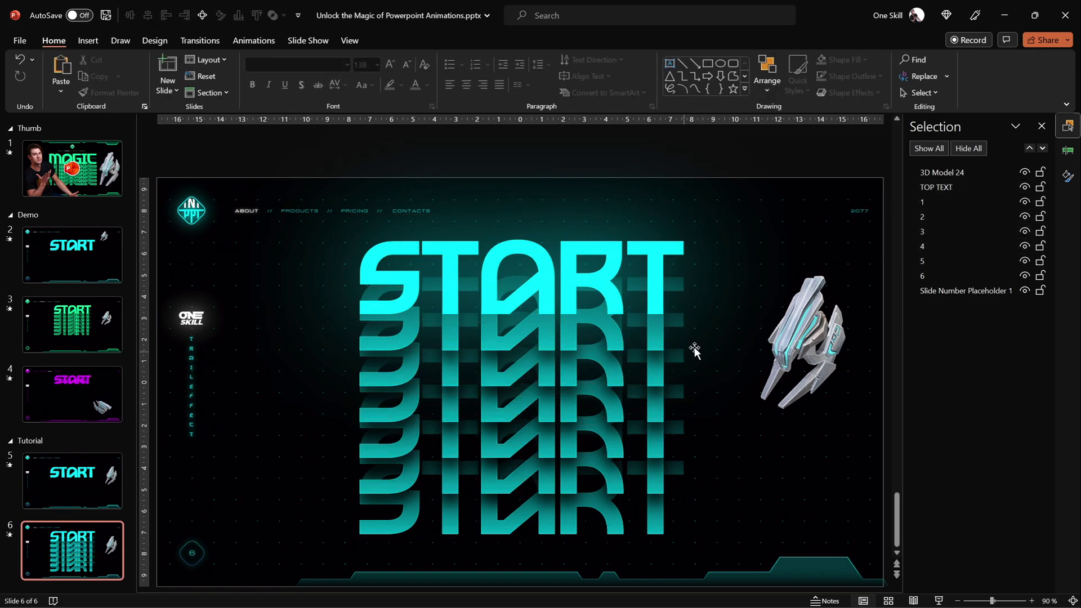
pyautogui.click(1067, 176)
pyautogui.click(1067, 151)
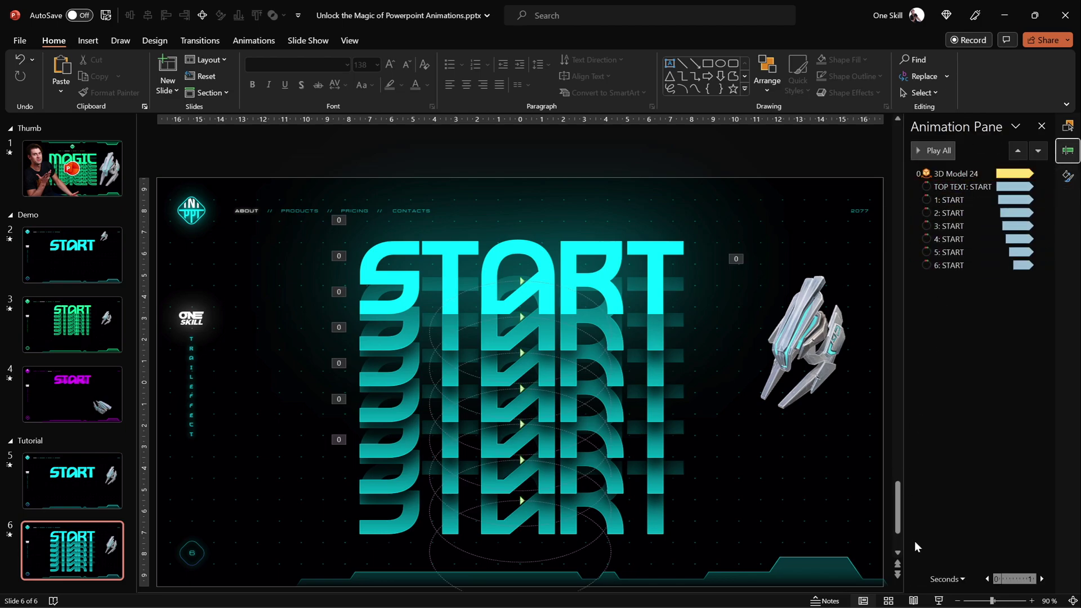
# - Present slide 6 as a slide show to watch the stacked START copies and swinging spaceship
pyautogui.click(939, 601)
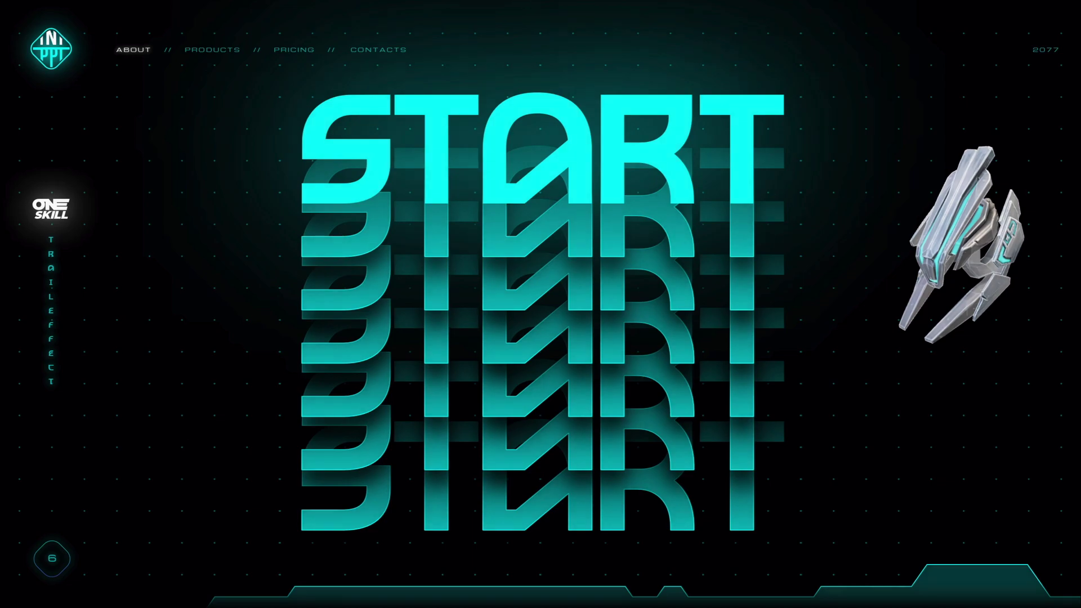